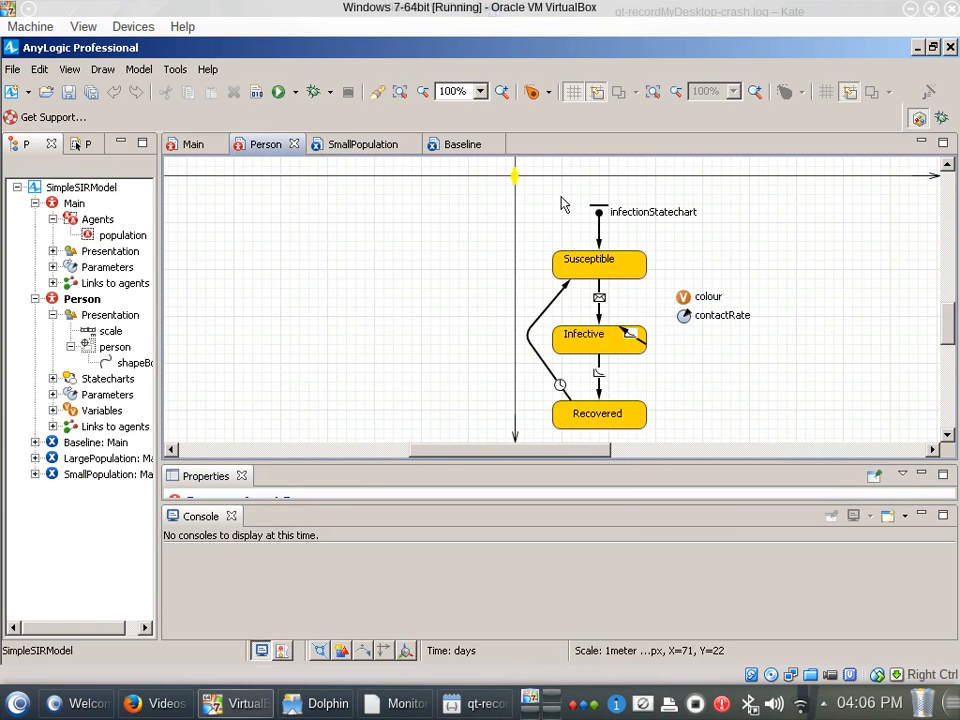
Move the infectionStatechart entry point up onto the horizontal axis, detaching its arrow from the Susceptible state
left_click_drag(466, 201, 819, 334)
mouse_move(615, 294)
left_mouse_down()
mouse_move(620, 250)
mouse_move(610, 281)
mouse_move(610, 273)
left_mouse_up()
left_click(712, 212)
left_click_drag(608, 223, 606, 183)
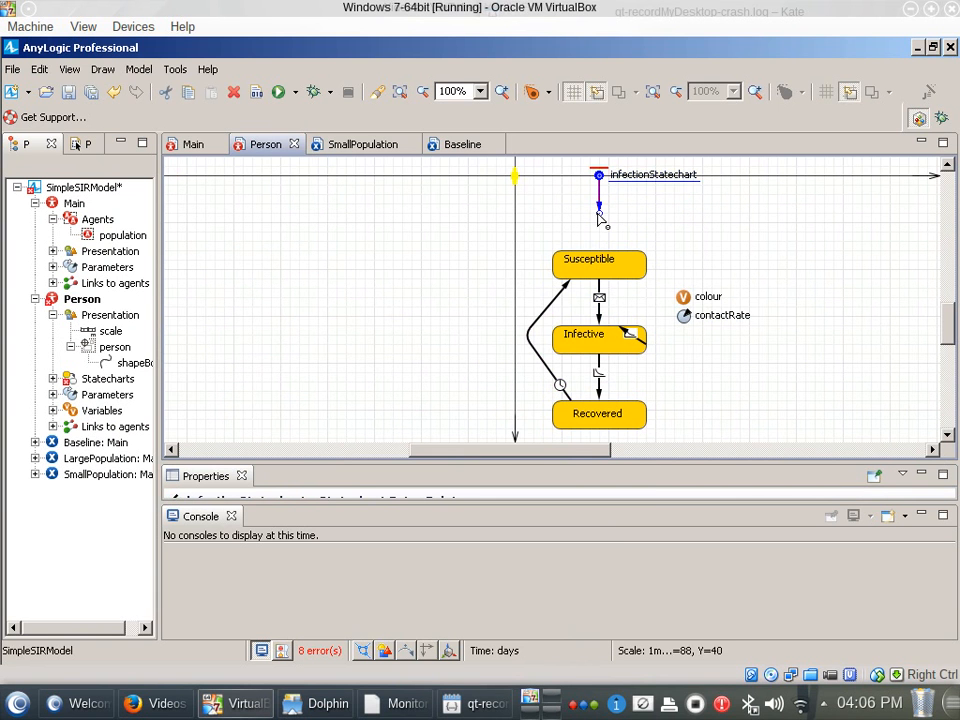
Show the Statechart elements in the palette
left_click(81, 144)
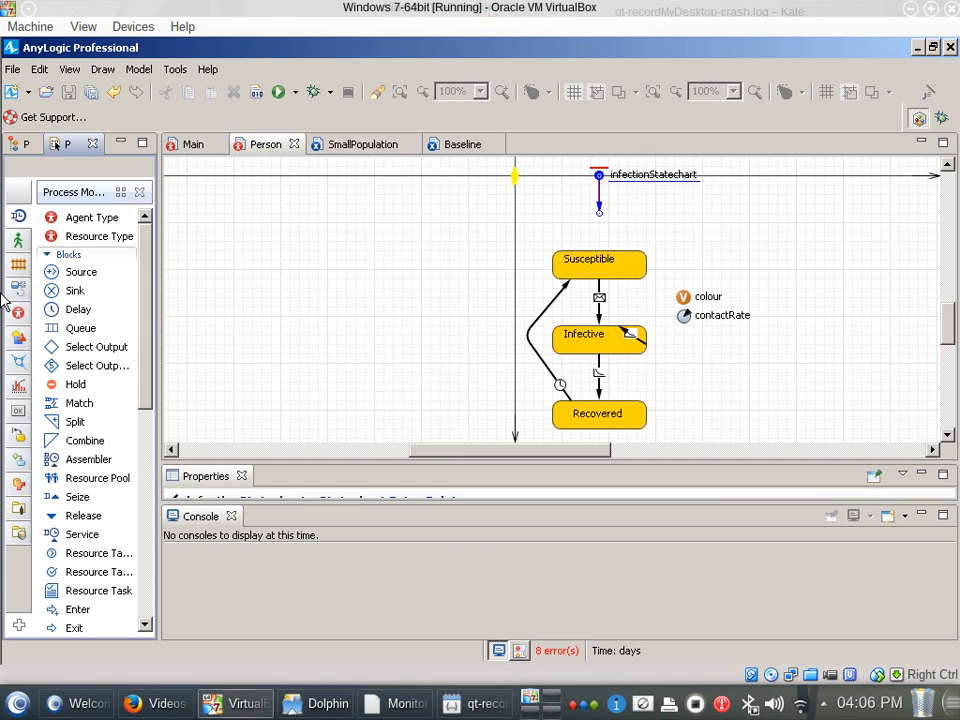
mouse_move(1, 400)
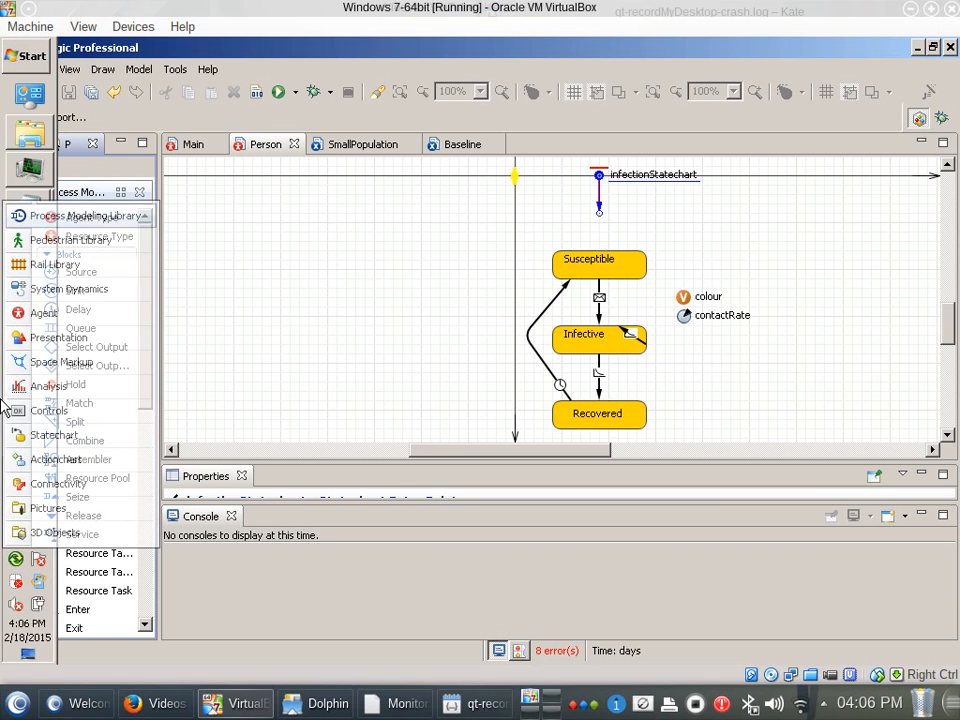
left_click(15, 437)
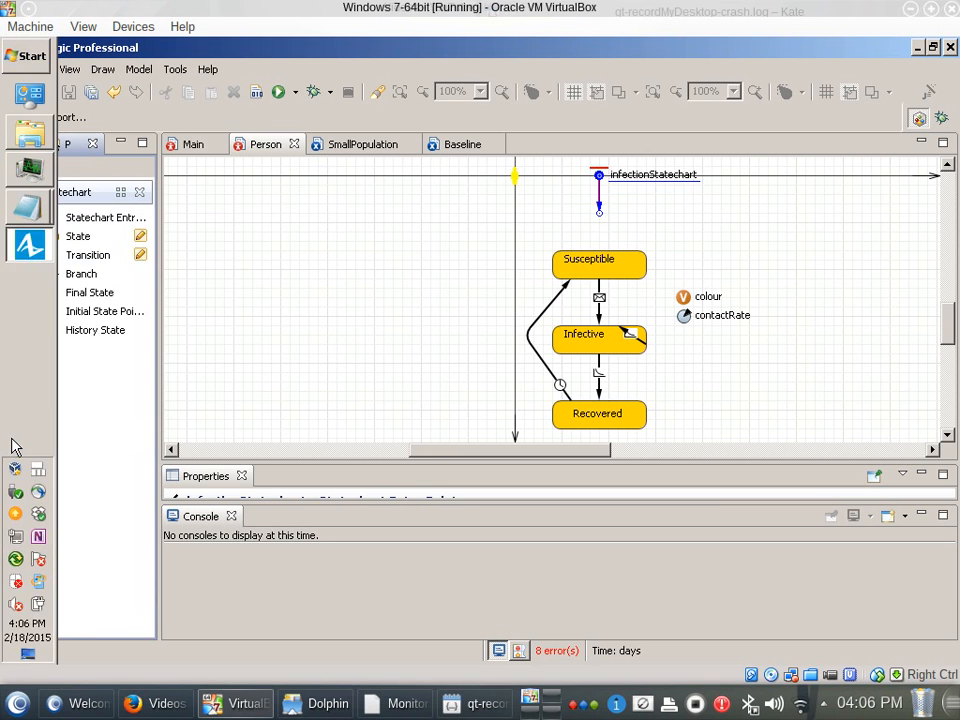
Place a branch at the end of the entry arrow, with one transition to Susceptible and another bent around it to Infective
left_click_drag(54, 274, 598, 213)
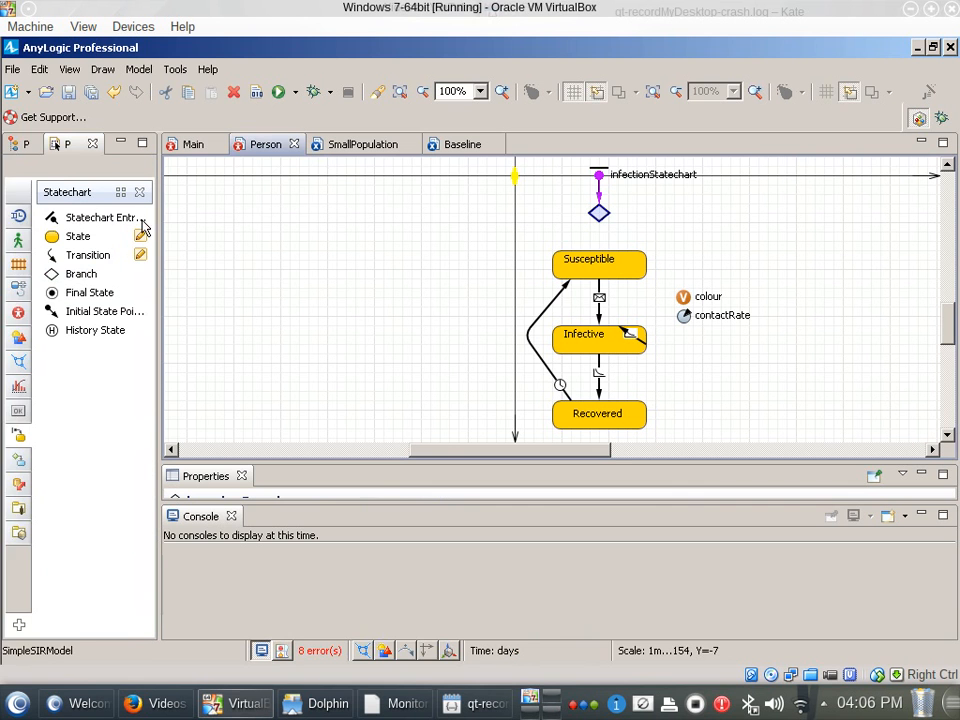
left_click_drag(88, 256, 606, 235)
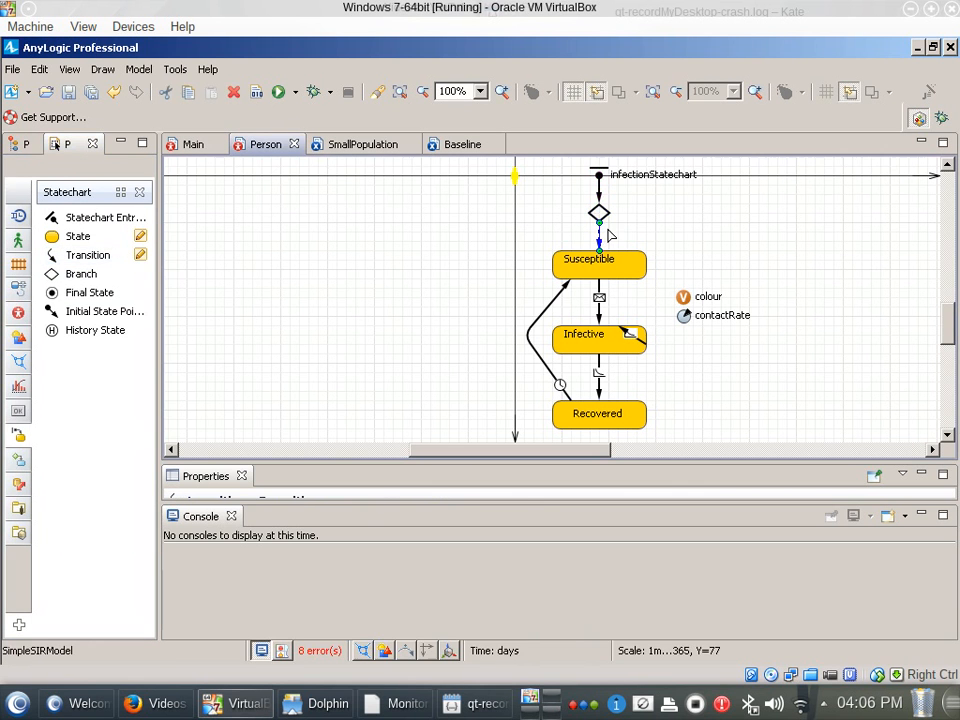
left_click_drag(77, 253, 608, 216)
left_click_drag(685, 249, 634, 332)
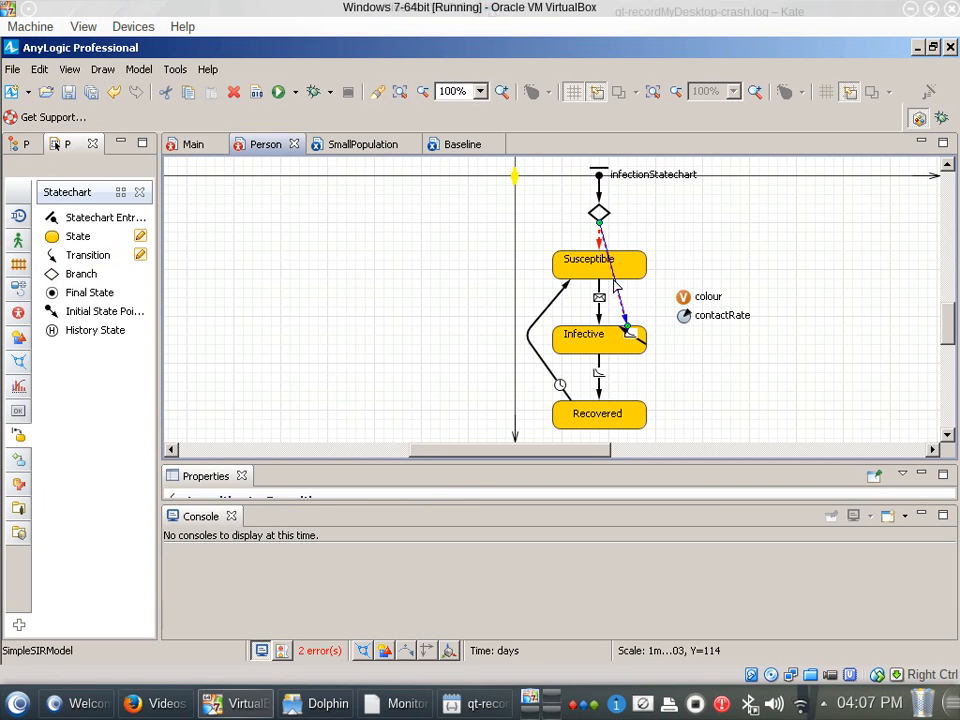
left_click_drag(615, 278, 692, 260)
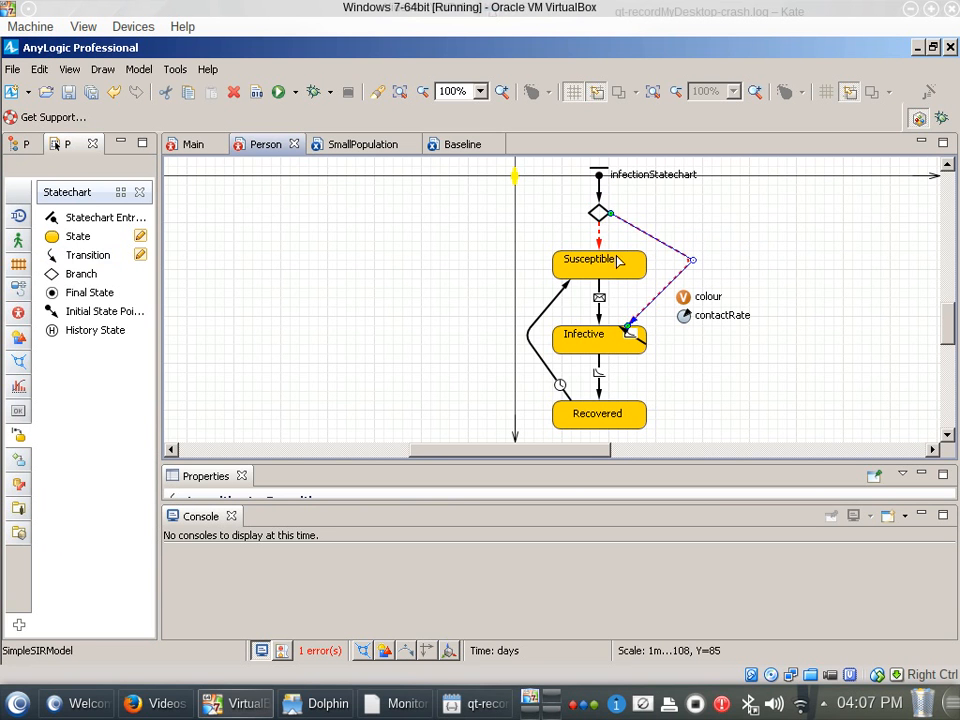
left_click(458, 273)
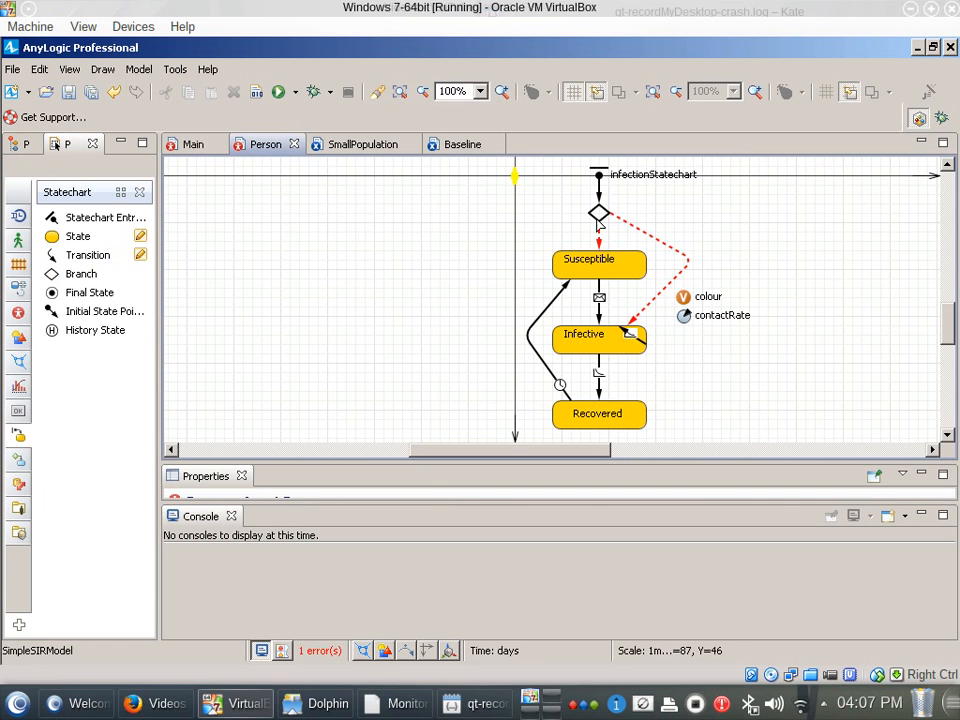
Select the transition from the branch to Susceptible and enlarge the Properties view to show its settings
left_click(598, 213)
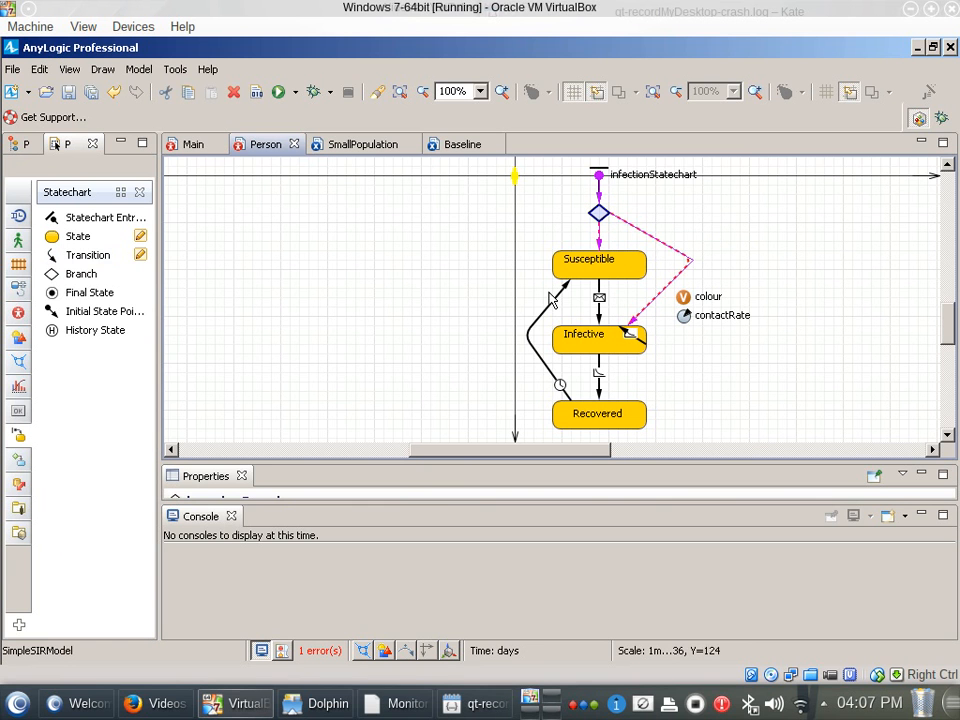
left_click(601, 243)
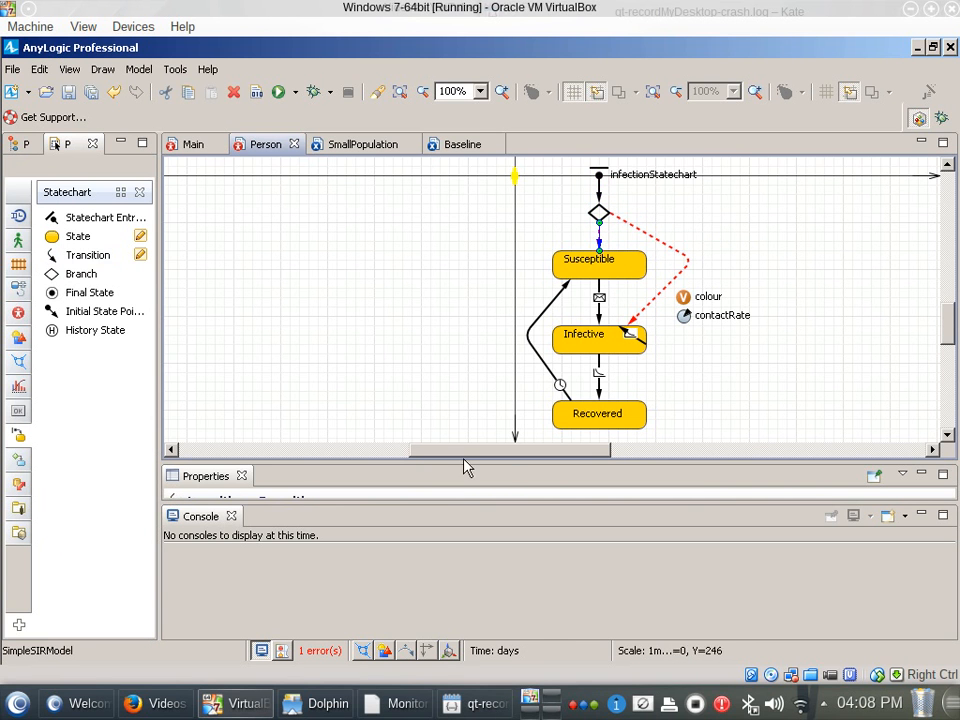
left_click_drag(487, 464, 550, 316)
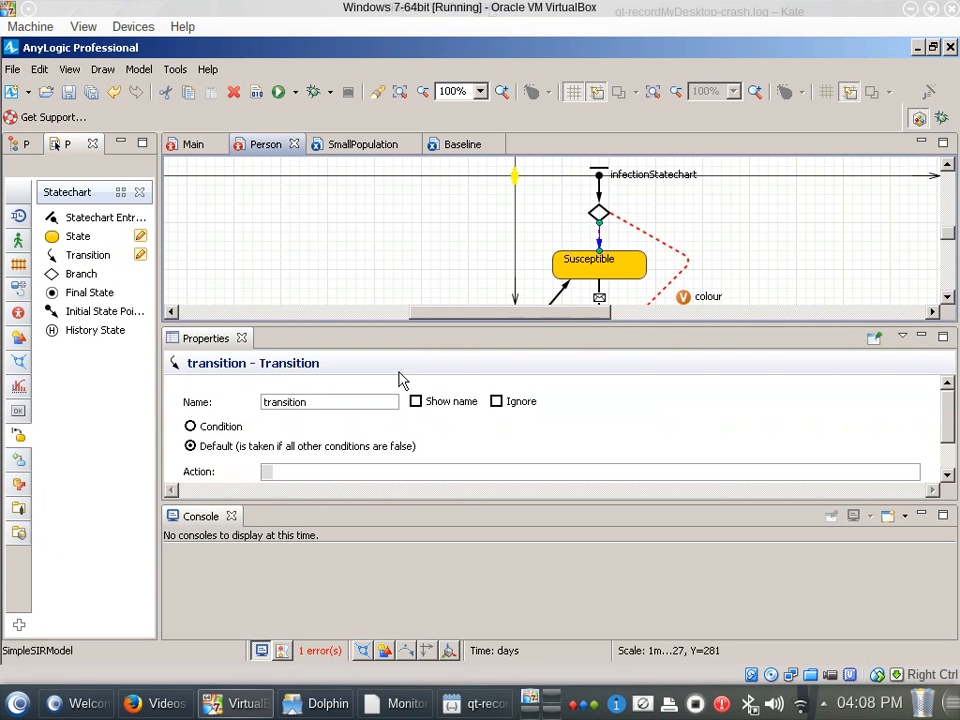
Make the transition from the branch to Infective conditional and select the text of its condition
left_click(650, 235)
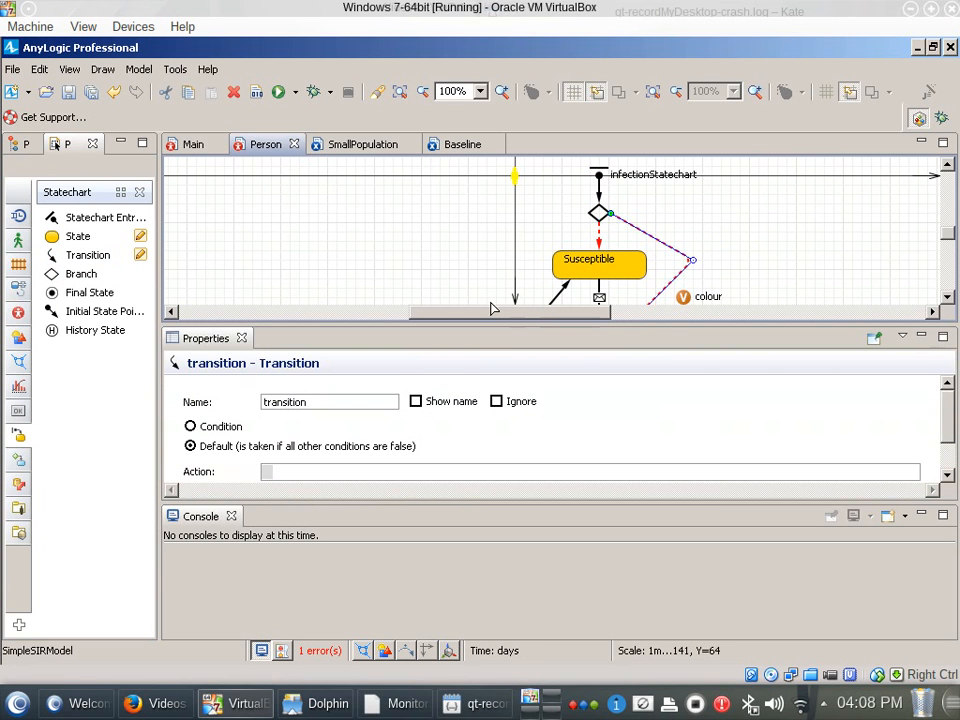
left_click(205, 427)
left_click(205, 427)
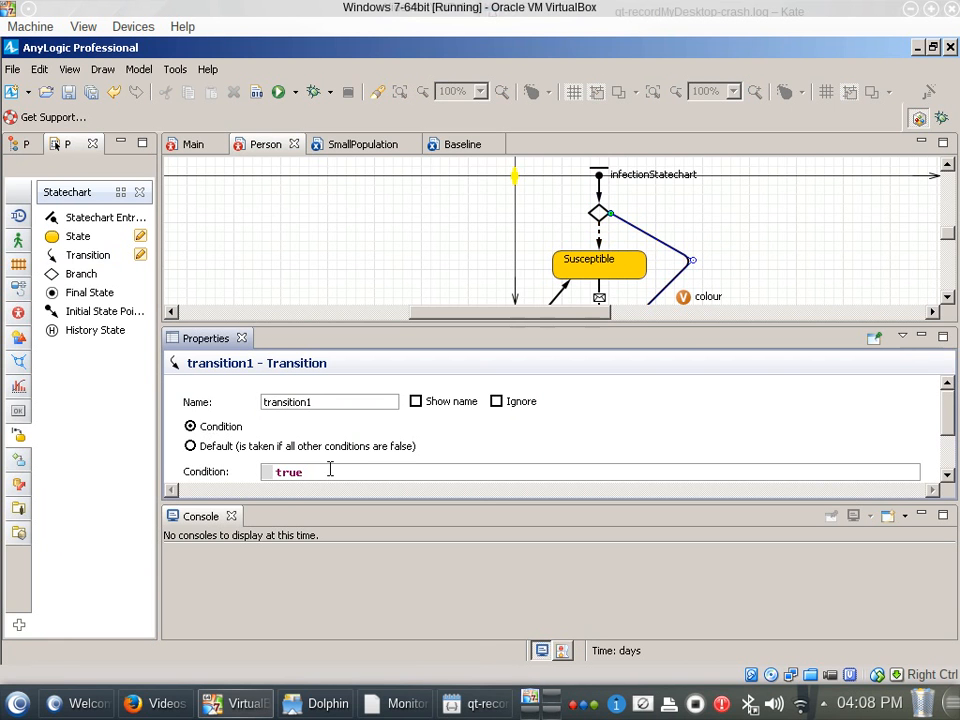
mouse_move(4, 410)
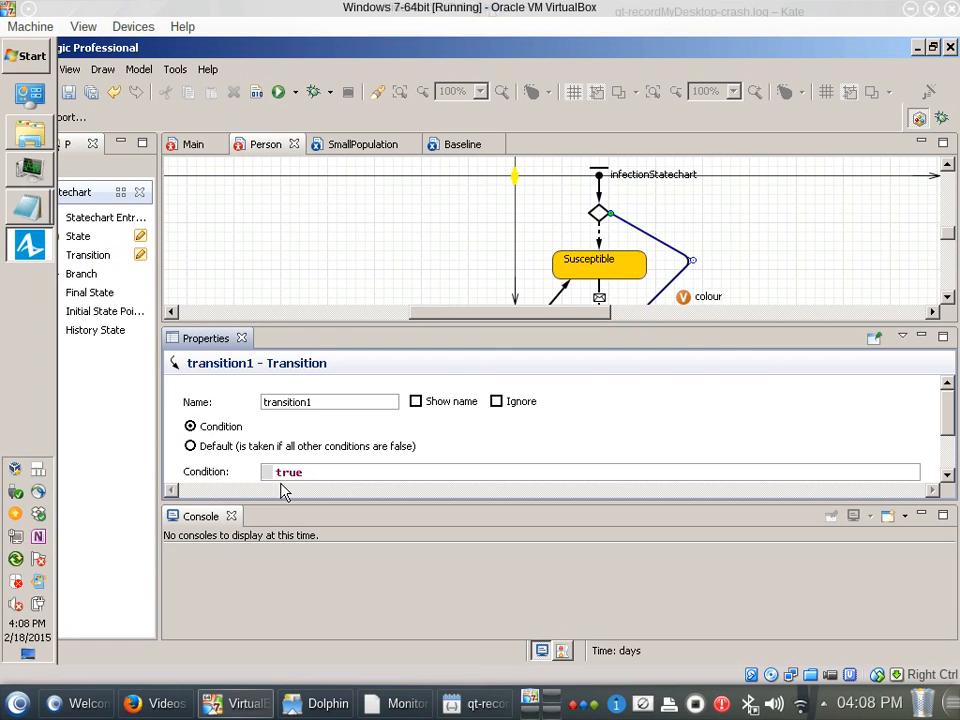
scroll(268, 463, "down", 1)
scroll(321, 452, "down", 1)
scroll(328, 430, "up", 1)
double_click(321, 432)
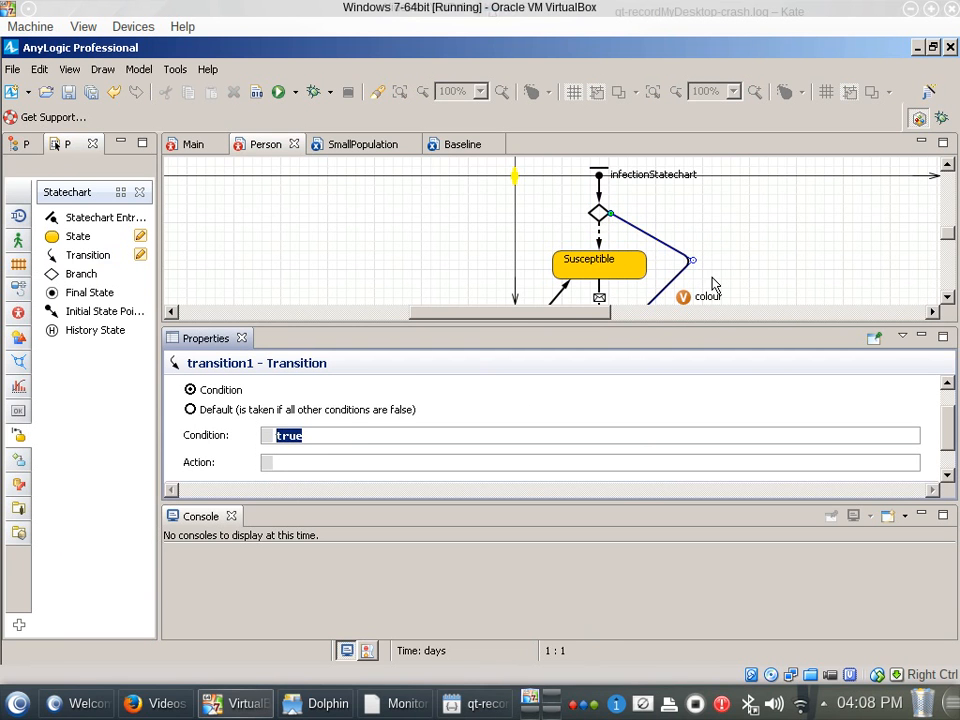
scroll(664, 321, "down", 1)
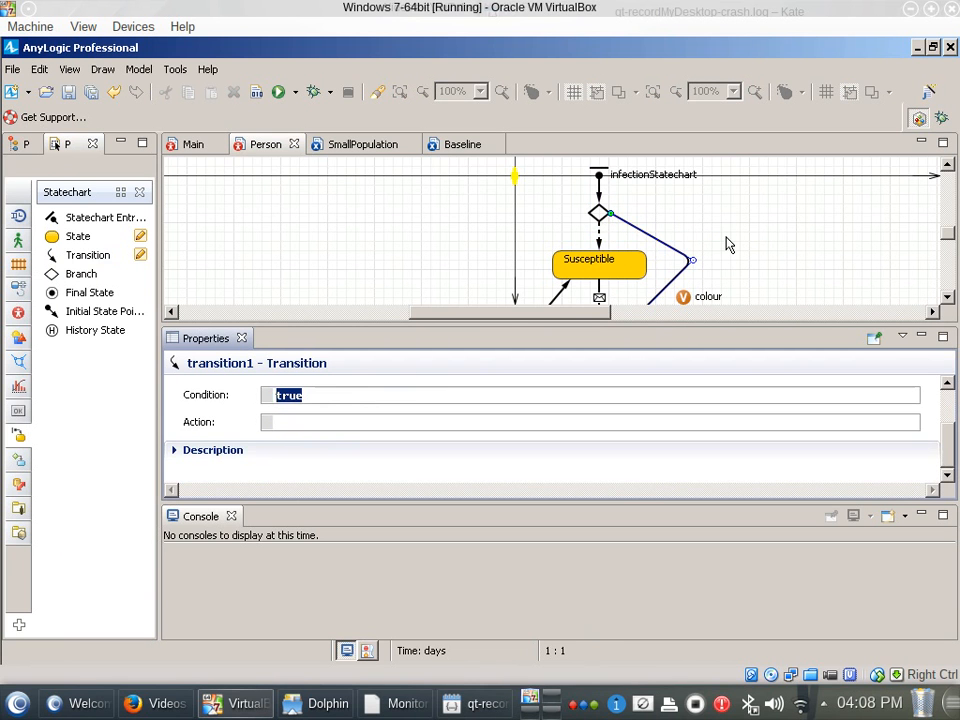
Minimize the Console view to give the diagram and the Properties view more room
left_click(727, 244)
scroll(718, 253, "down", 2)
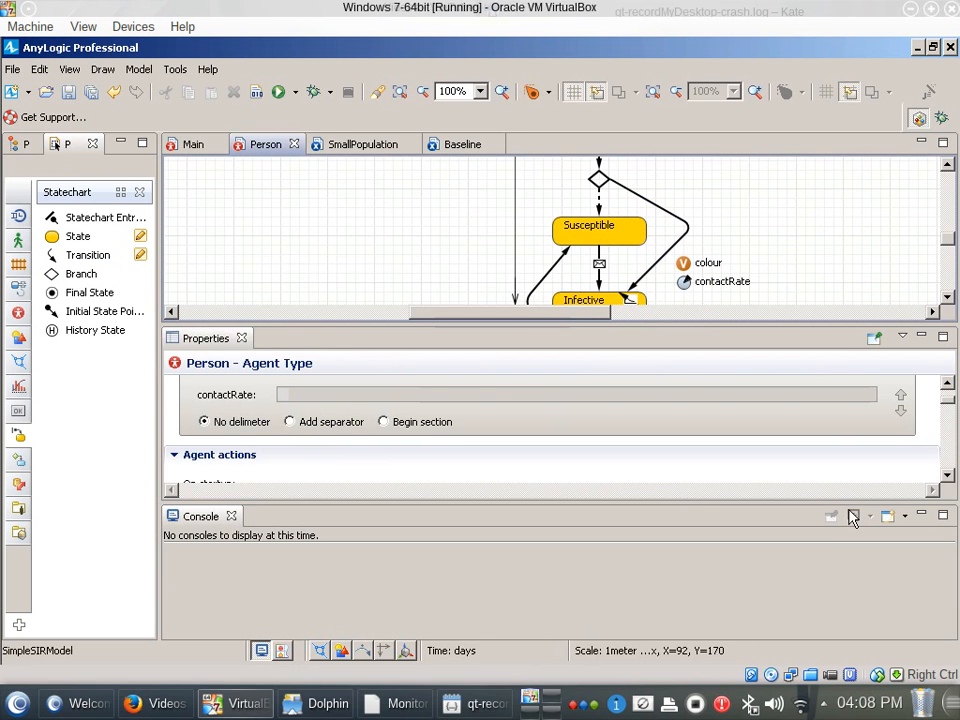
left_click(921, 516)
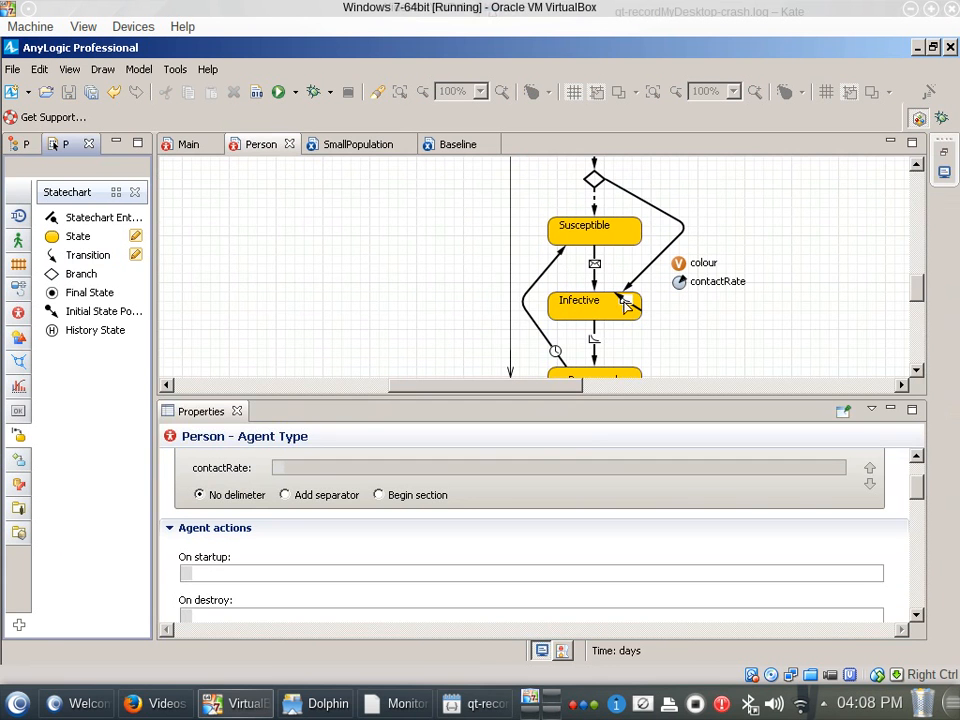
left_click(692, 207)
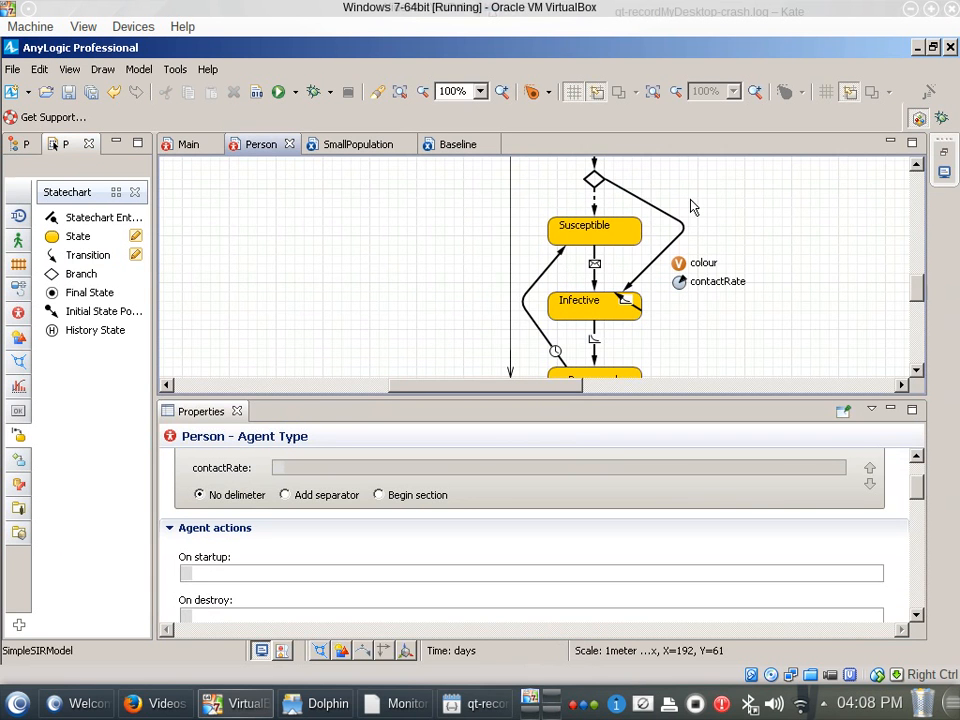
scroll(692, 207, "up", 1)
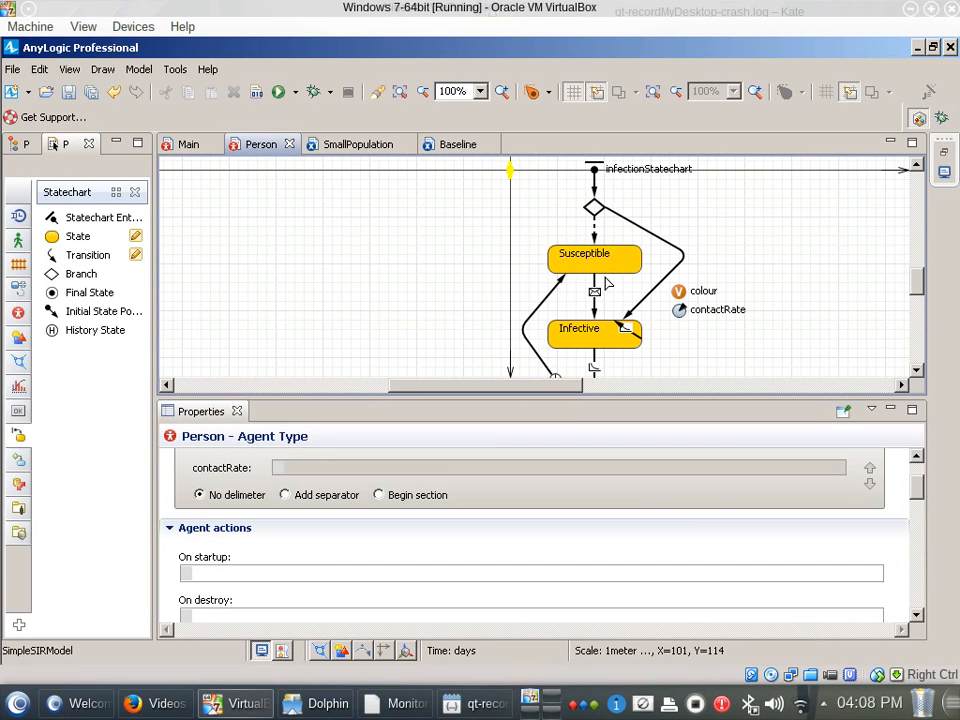
Set the branch's transition to Infective as the default, and switch it back to Condition
left_click(640, 230)
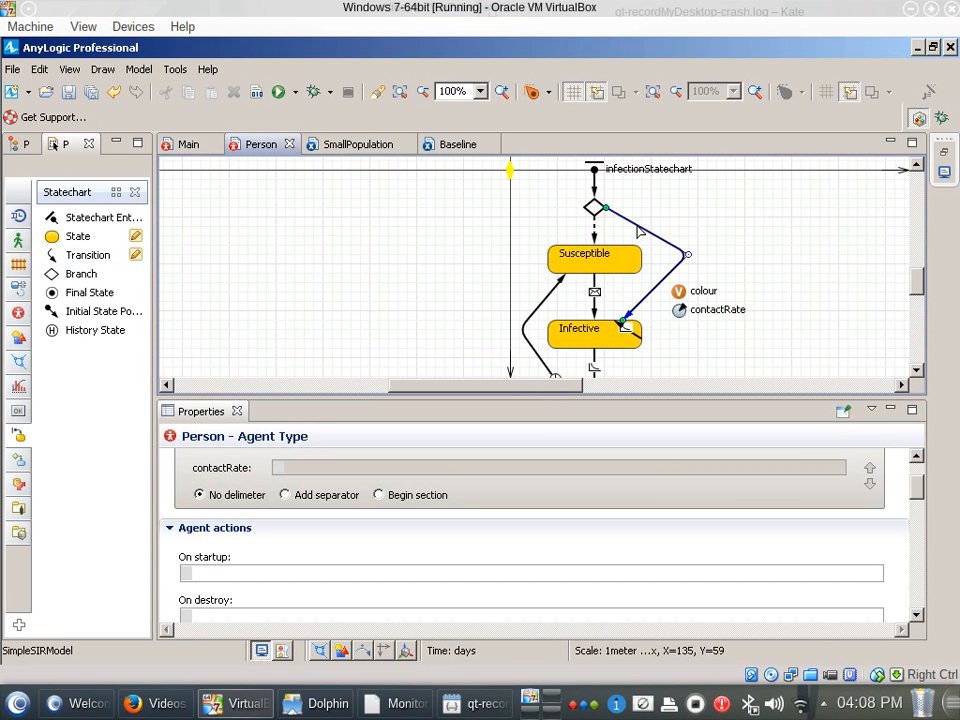
left_click(639, 229)
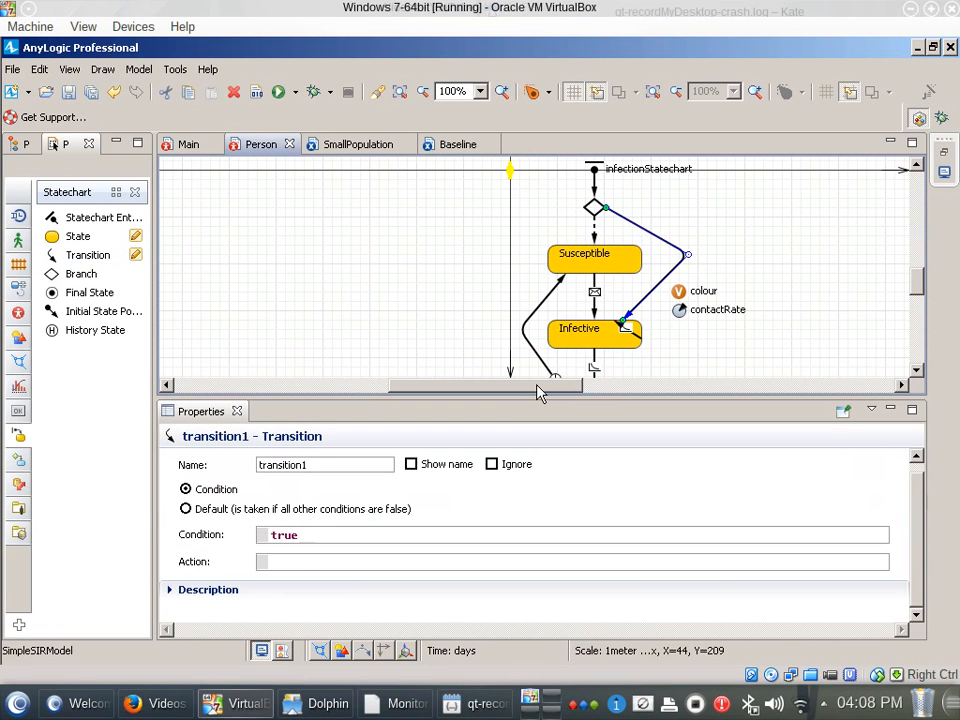
left_click(237, 510)
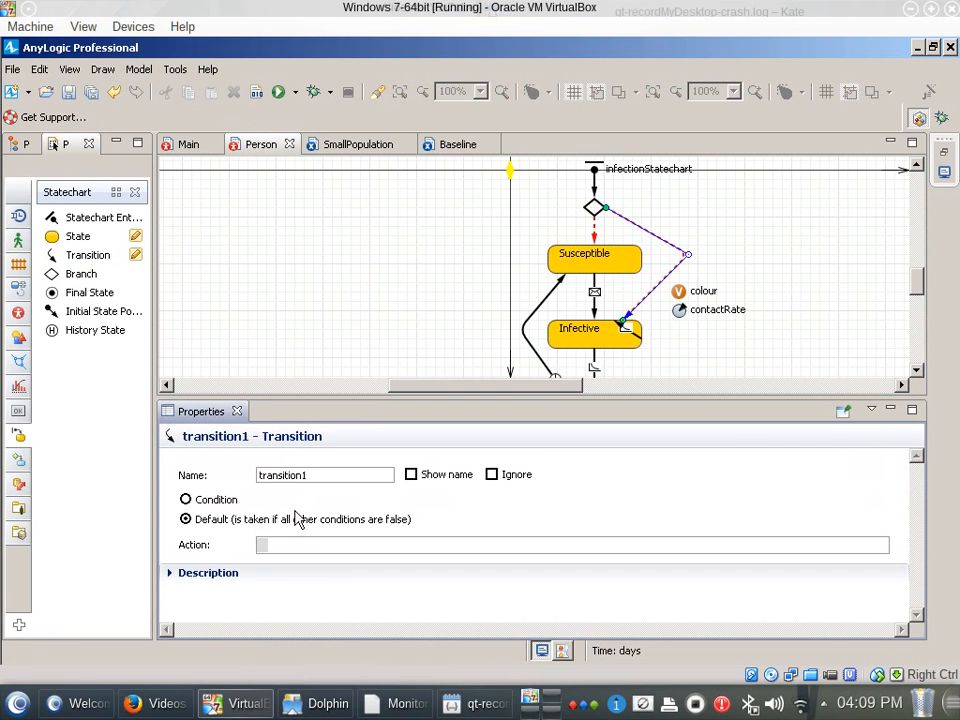
left_click(214, 500)
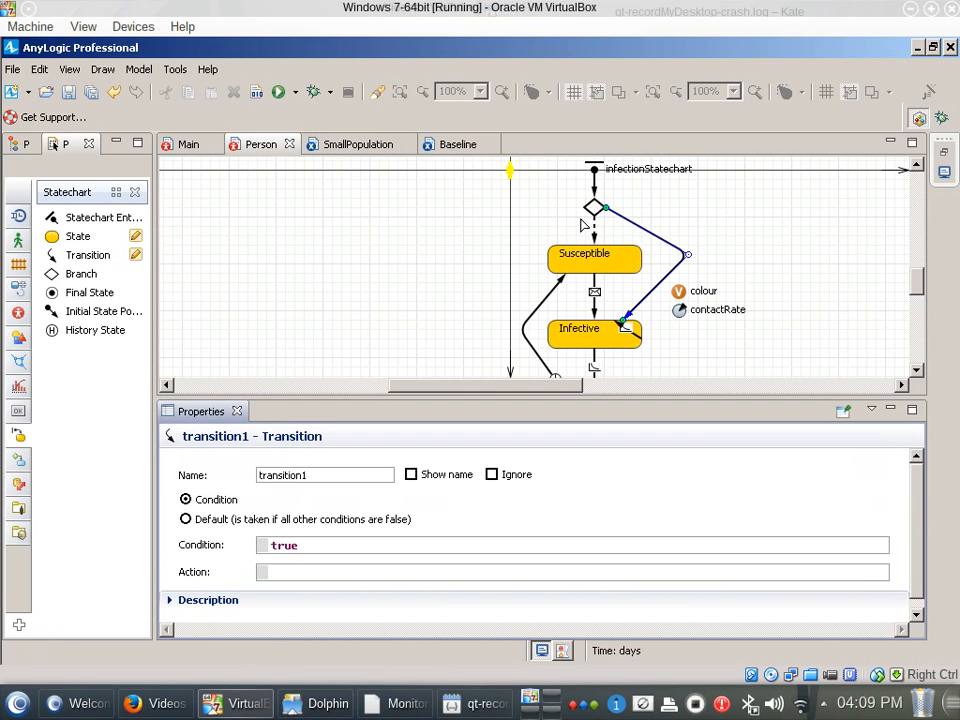
Delete both transitions leaving the branch, together with the branch itself
left_click(650, 236)
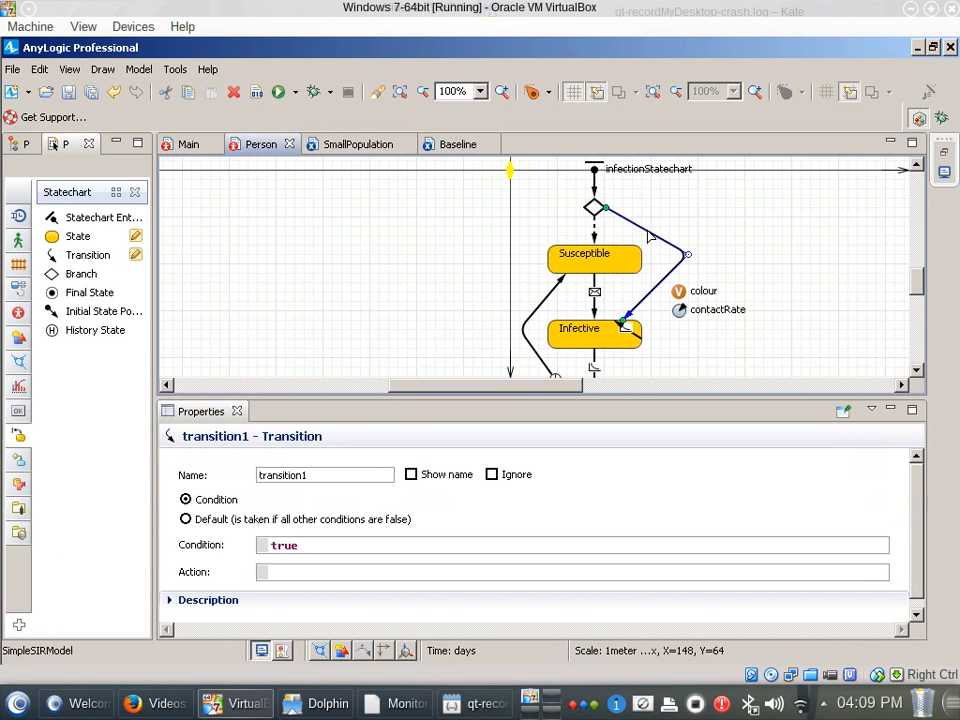
key("Delete")
left_click(596, 236)
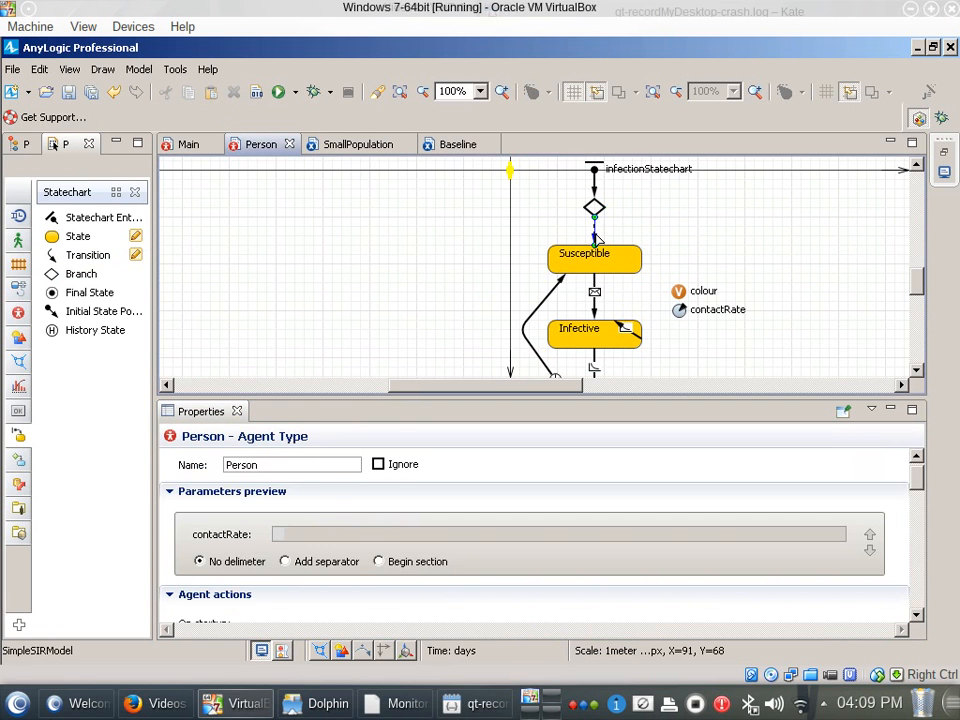
key("Delete")
left_click(595, 212)
key("Delete")
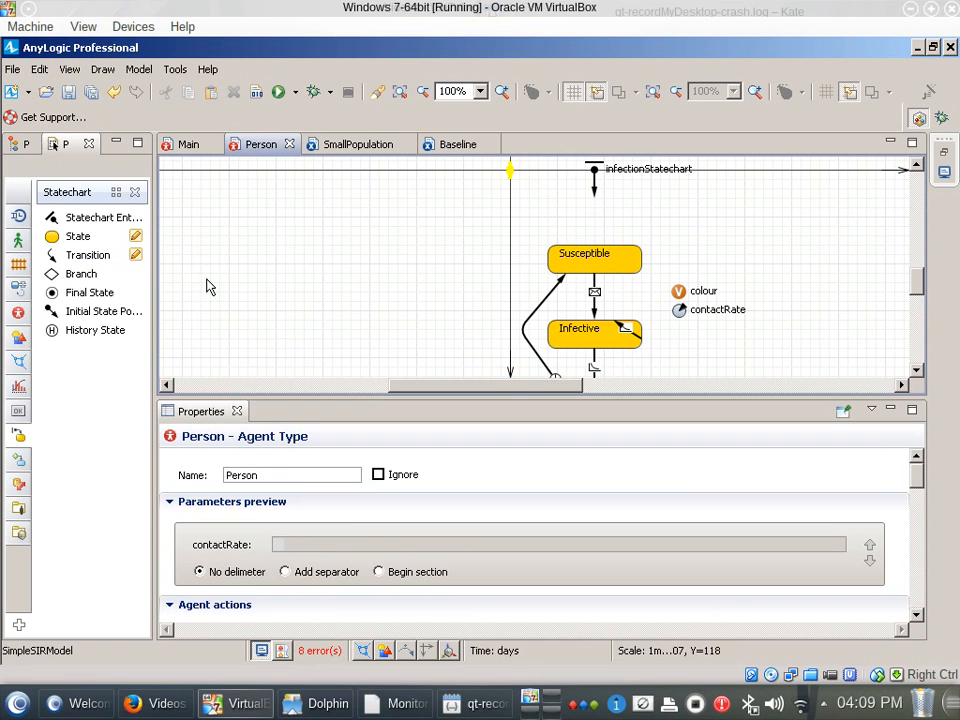
Add a branch at the end of the entry arrow and connect it to Susceptible with a transition
left_click_drag(47, 274, 594, 207)
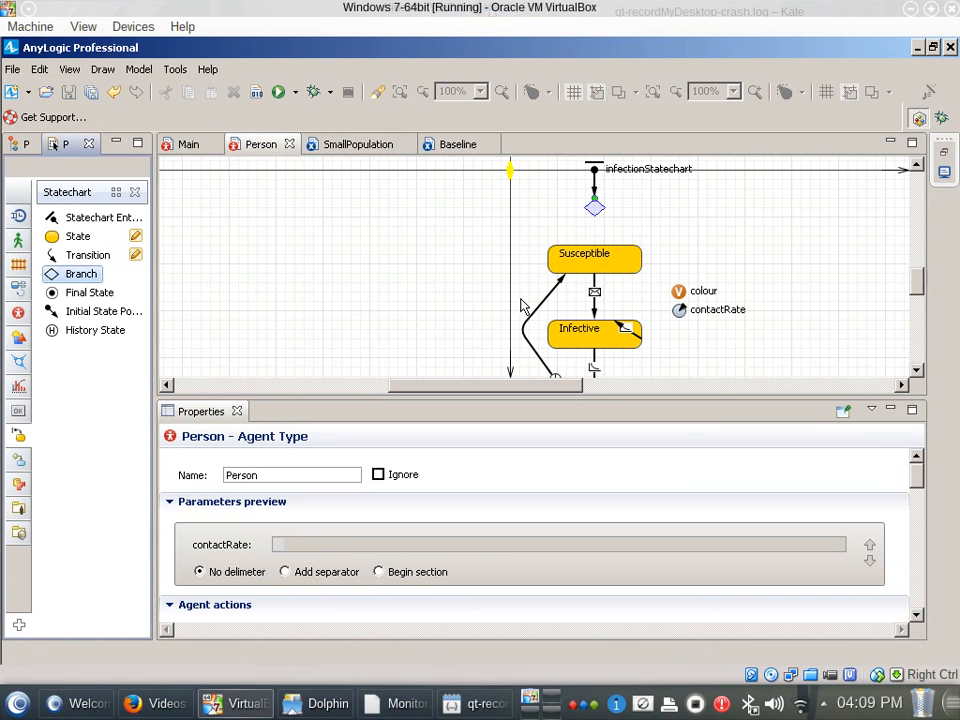
left_click(86, 255)
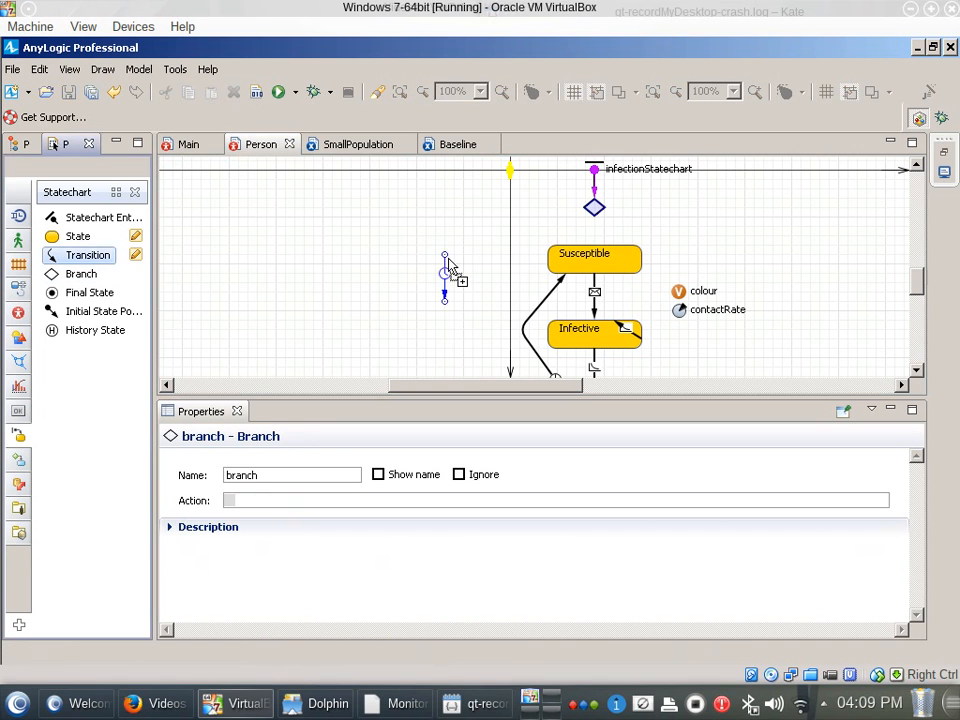
left_click(594, 226)
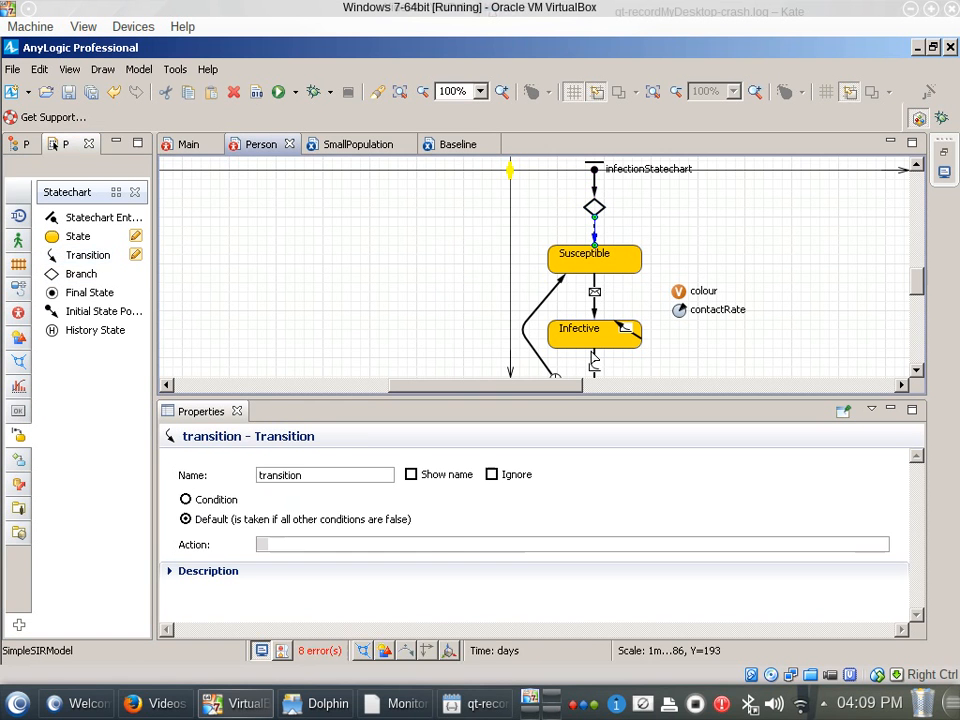
Add a second transition from the branch to Infective and move its bend point to between the Susceptible and Infective states
left_click_drag(57, 265, 606, 210)
left_click_drag(671, 264, 634, 334)
left_click_drag(621, 280, 679, 244)
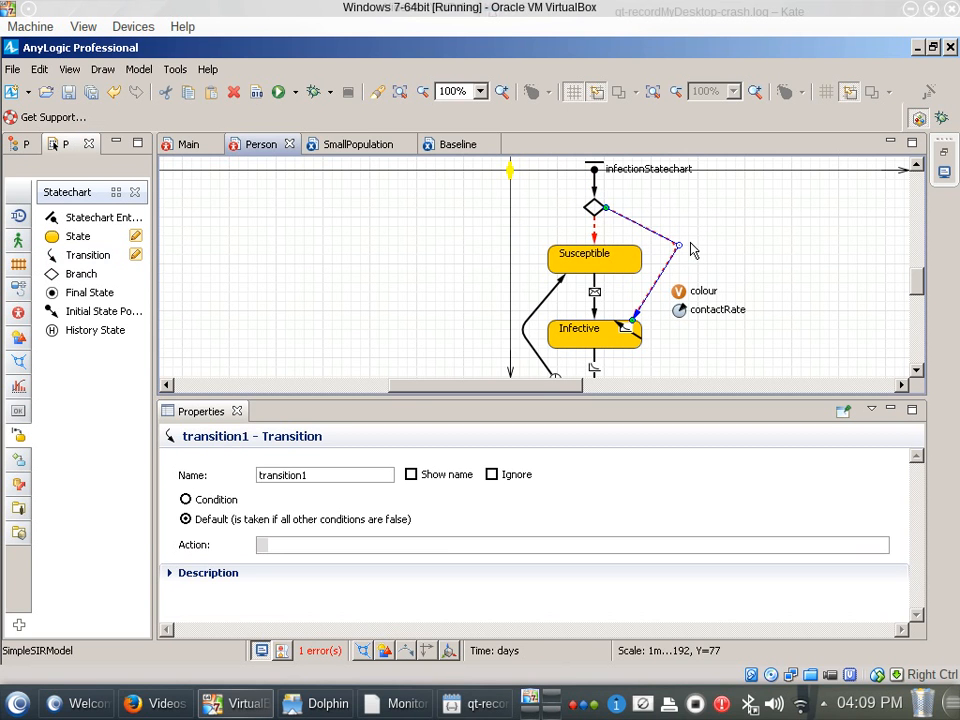
left_click_drag(679, 245, 662, 257)
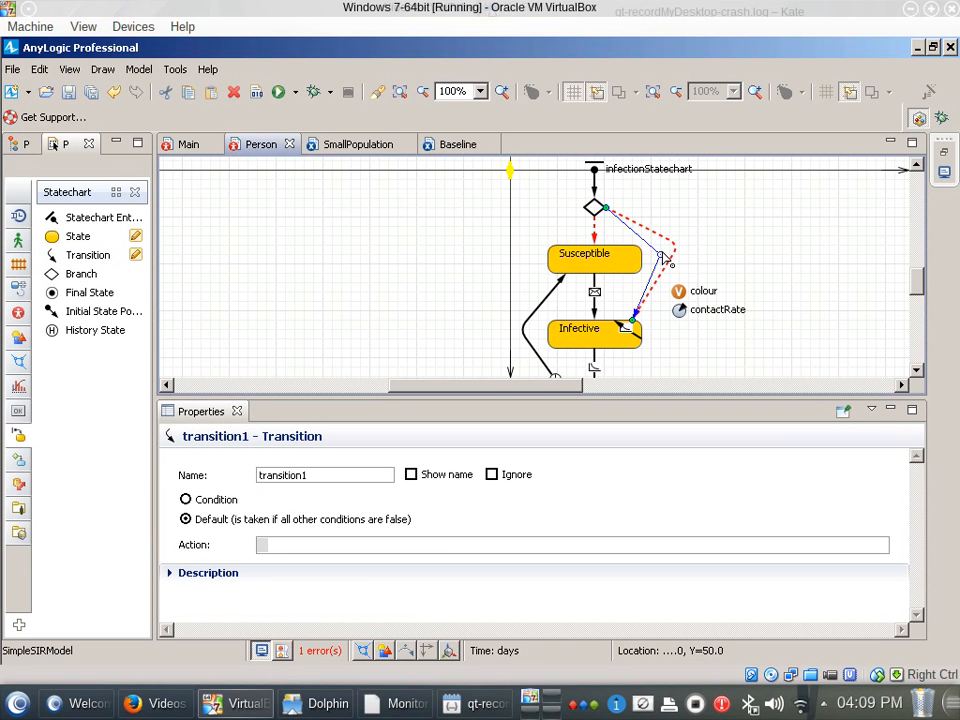
left_click_drag(664, 257, 626, 268)
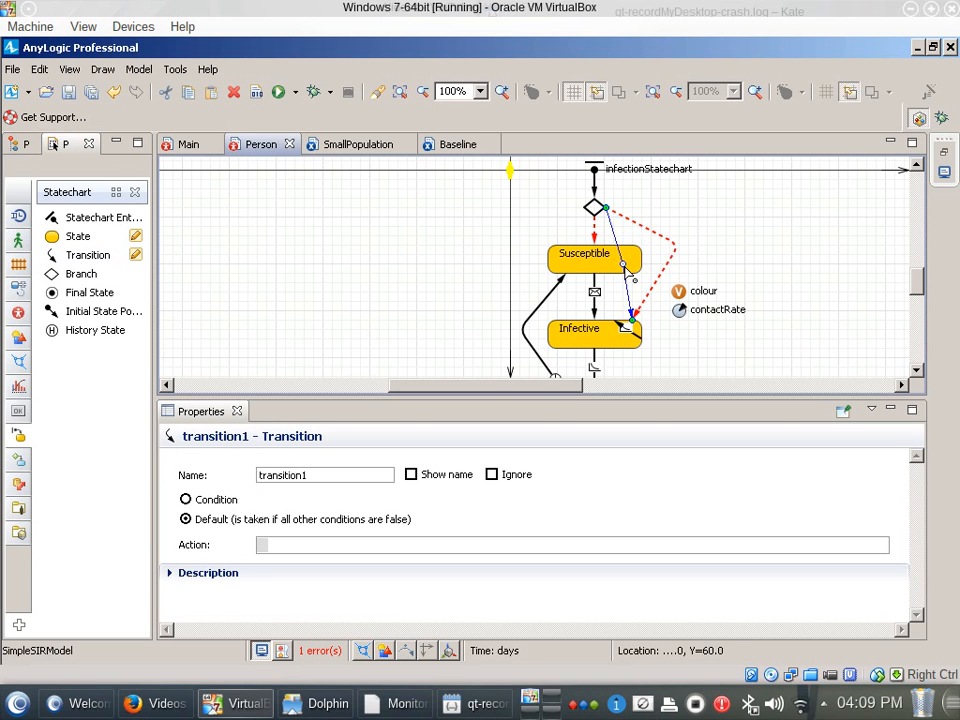
left_click_drag(626, 268, 616, 286)
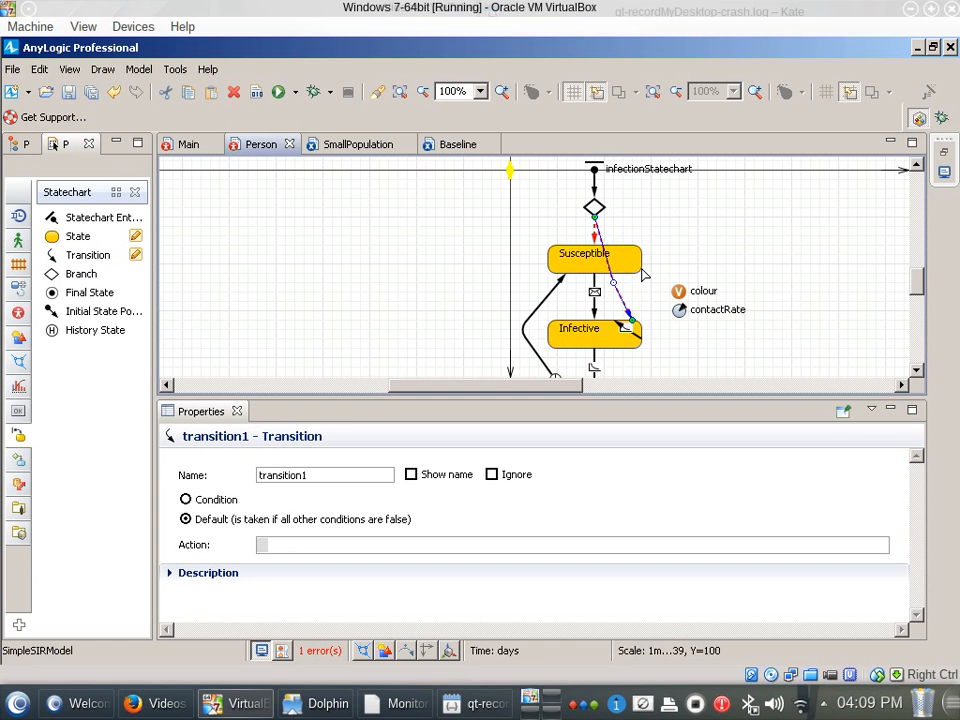
Route the branch-to-Infective transition around the right side of Susceptible, and reshape the contact transition into a straight line inside Infective
left_click_drag(613, 286, 688, 244)
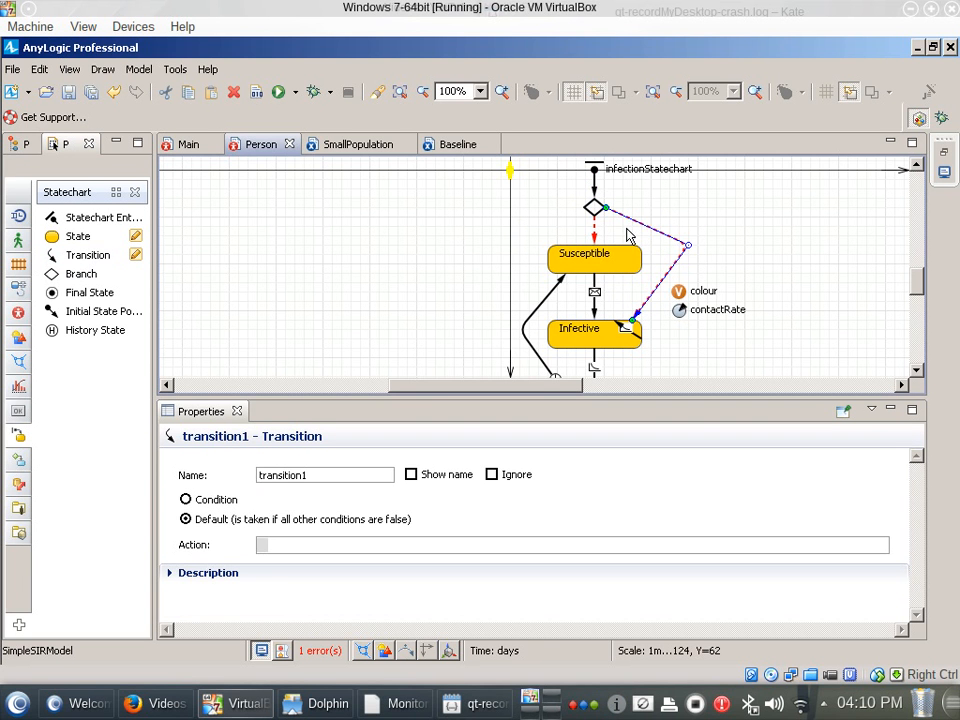
left_click(635, 343)
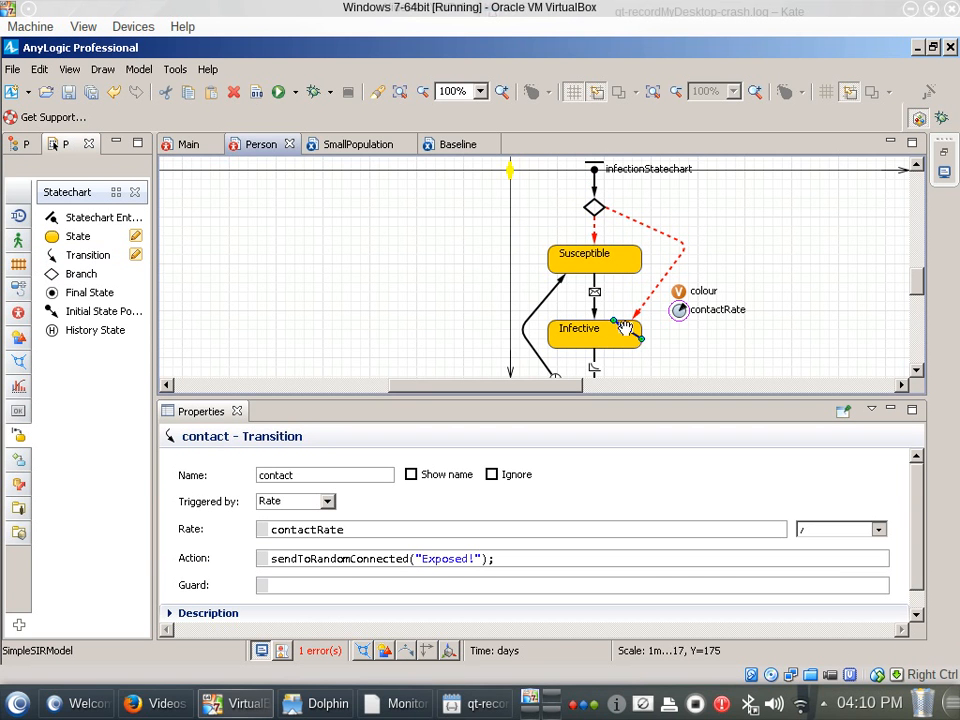
left_click(595, 366)
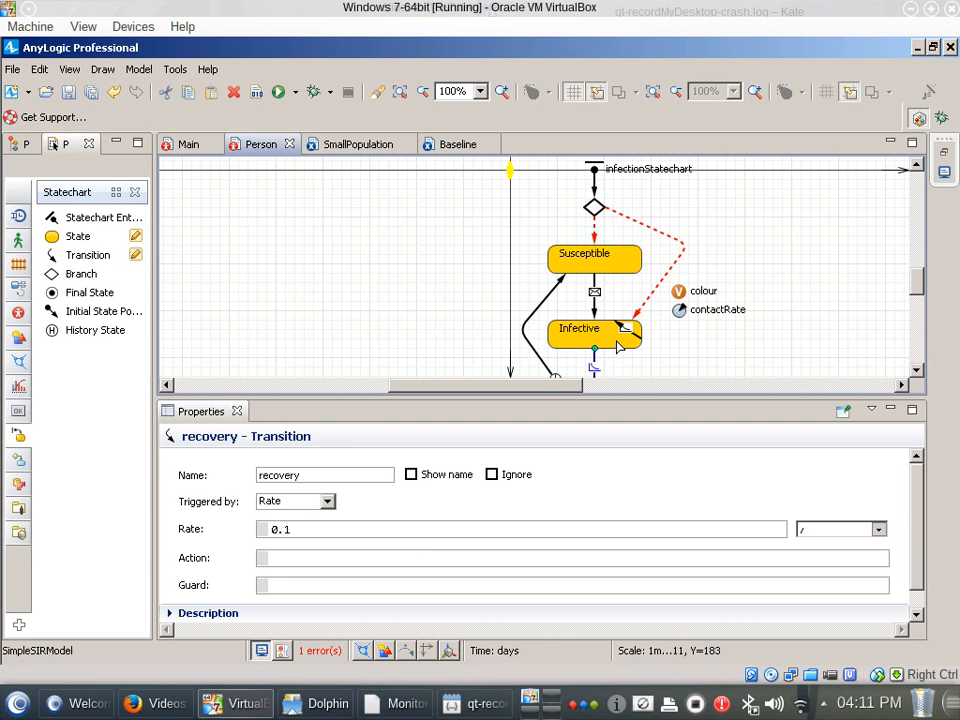
left_click(622, 326)
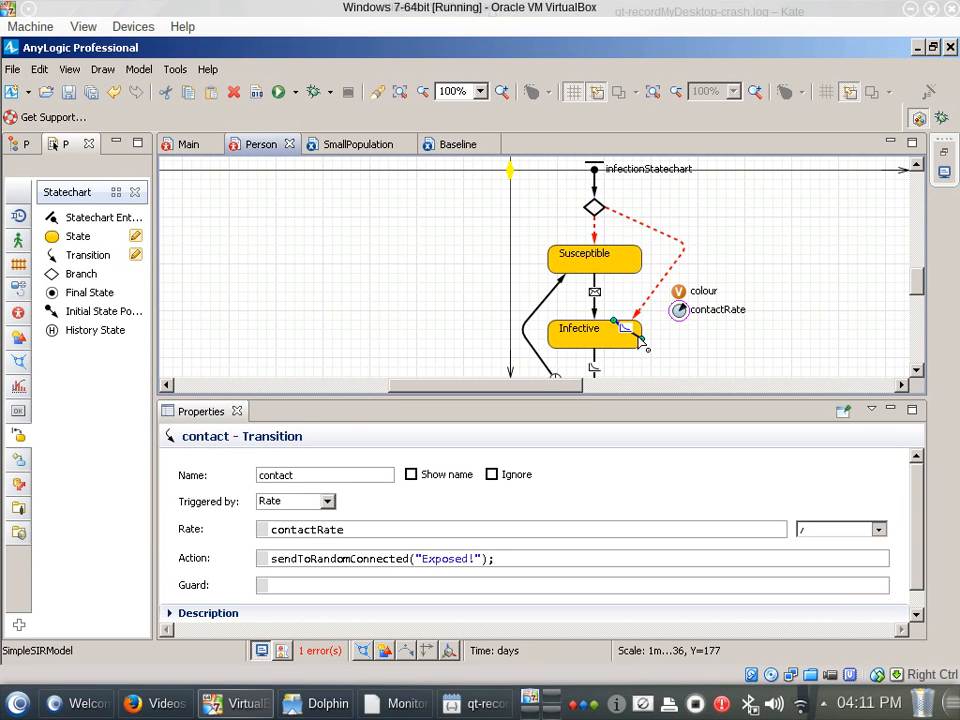
left_click_drag(638, 338, 682, 331)
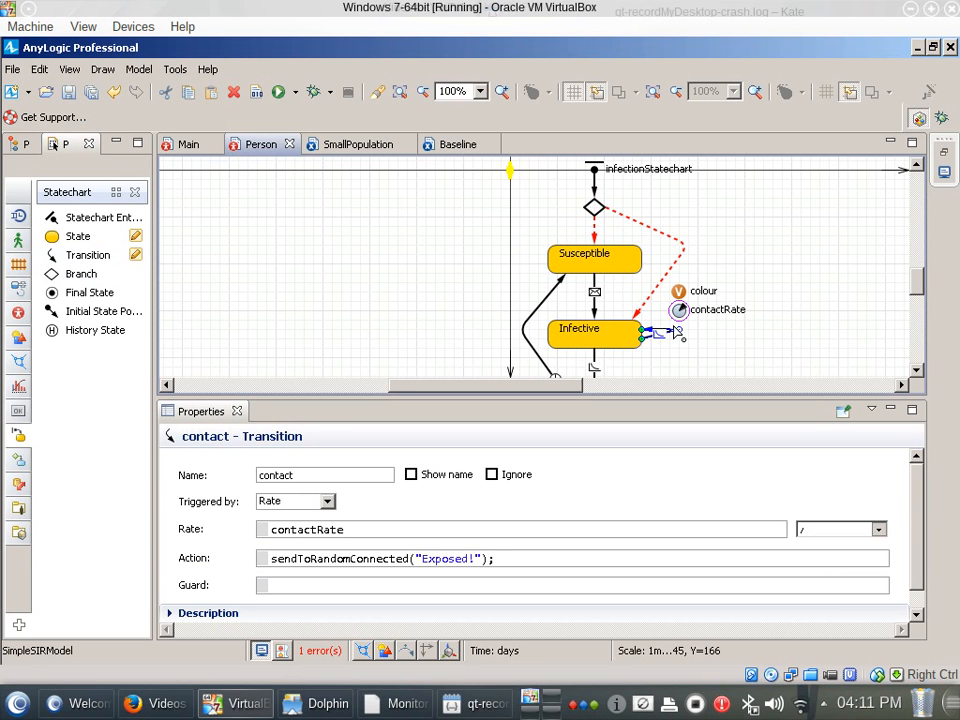
left_click_drag(680, 331, 566, 324)
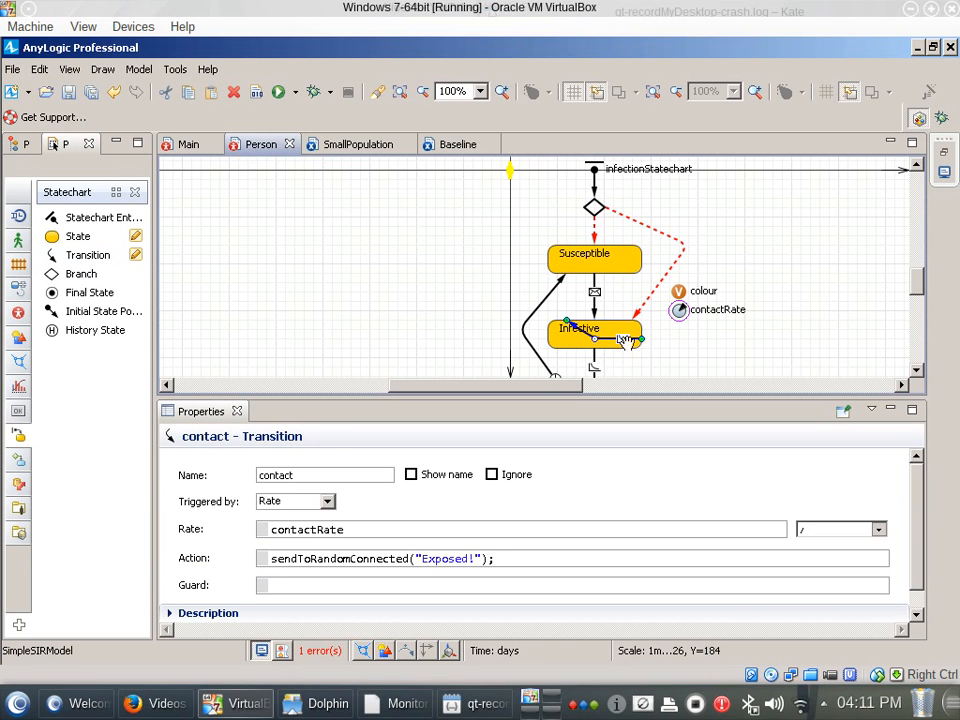
double_click(595, 340)
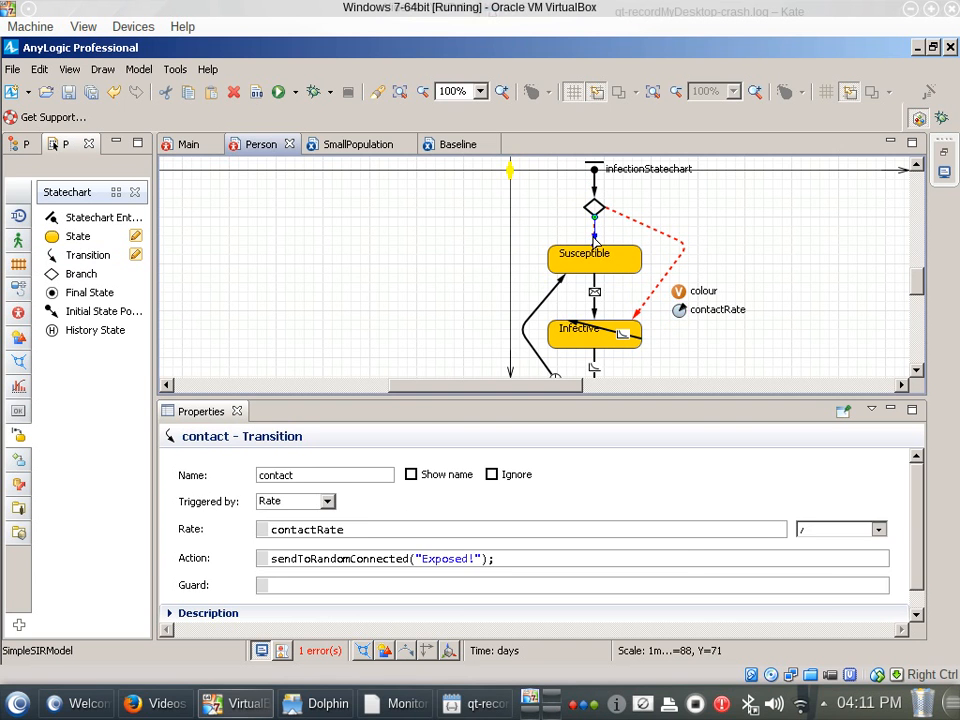
Rename the default transition from the branch to Susceptible as startSusceptible
left_click(594, 237)
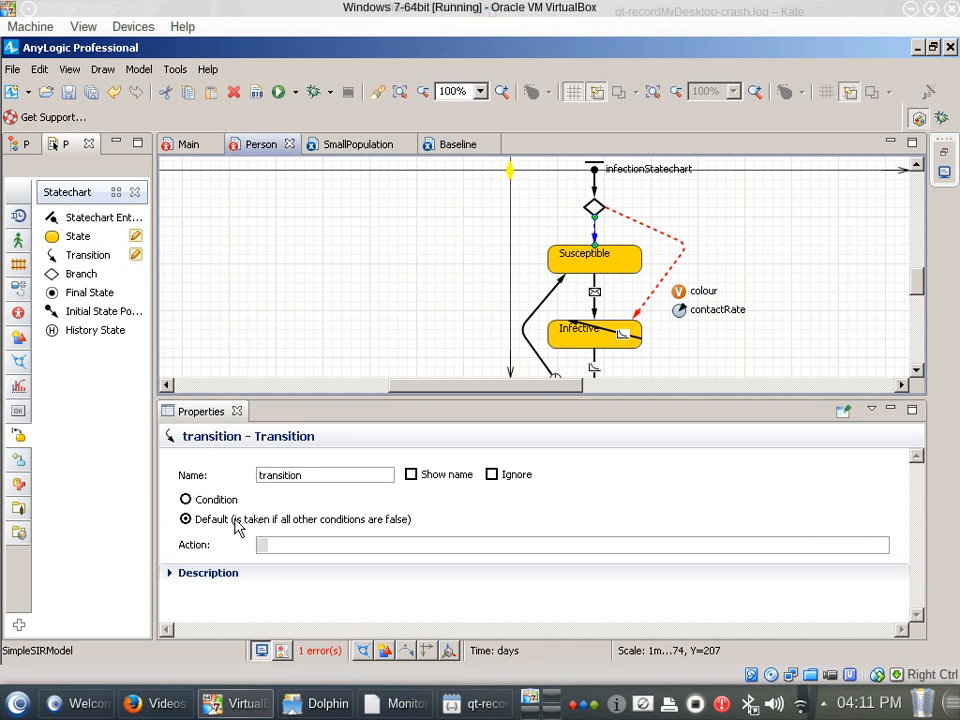
left_click(612, 232)
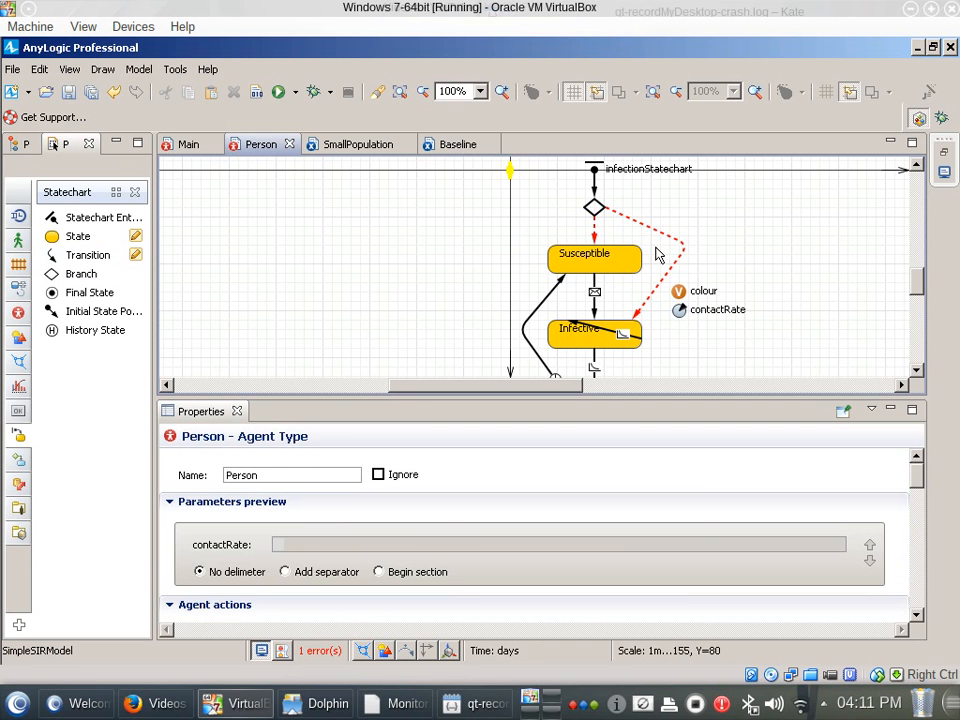
left_click(595, 233)
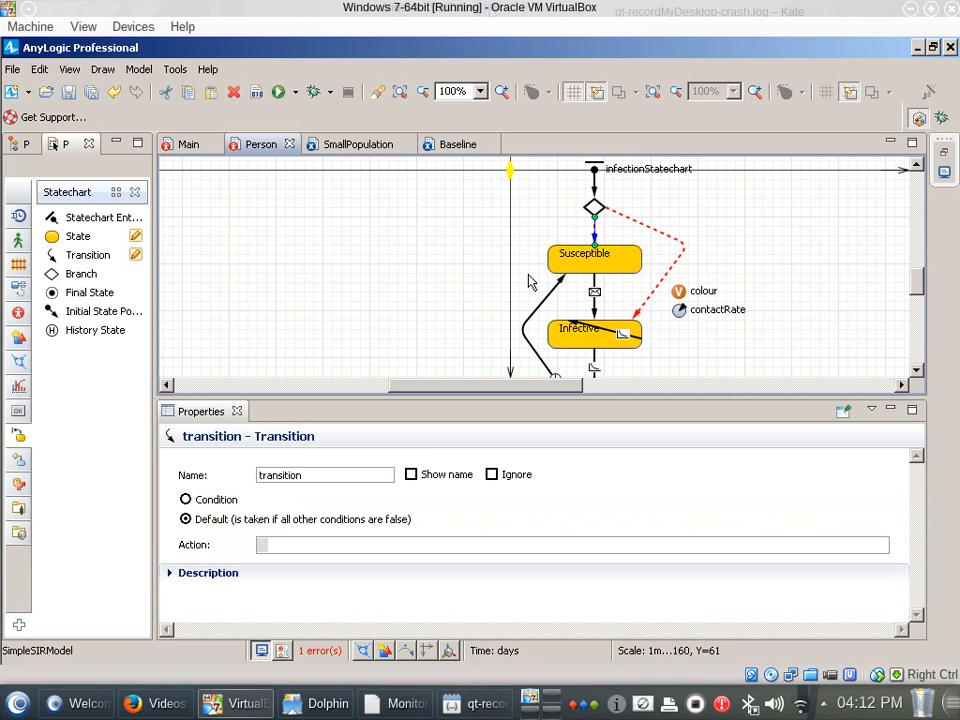
left_click(270, 475)
double_click(270, 475)
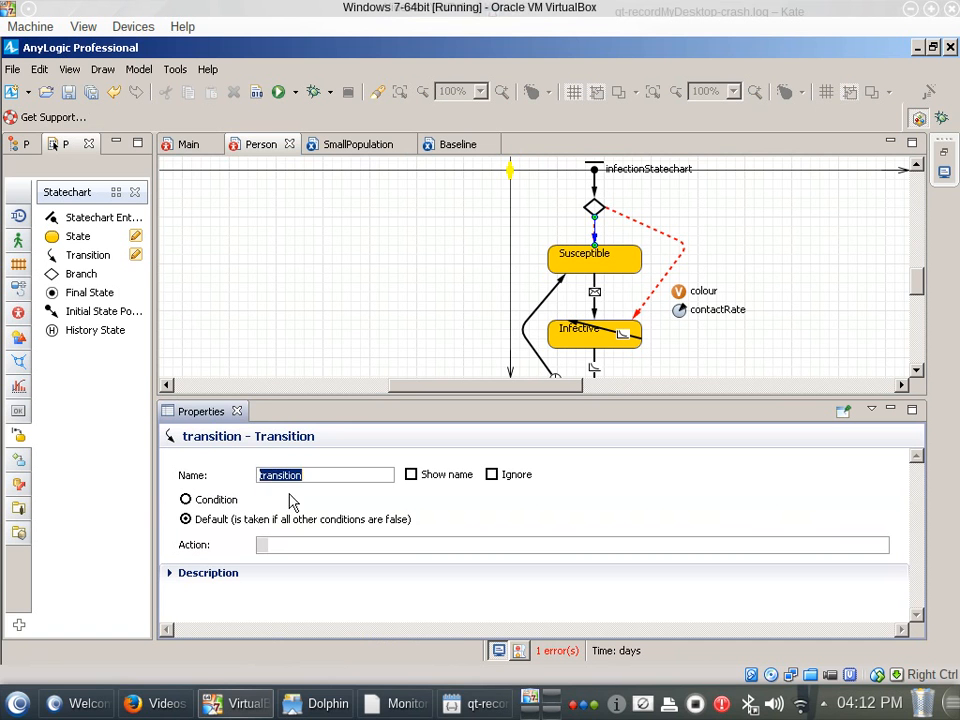
type("startSusceptible")
key("Return")
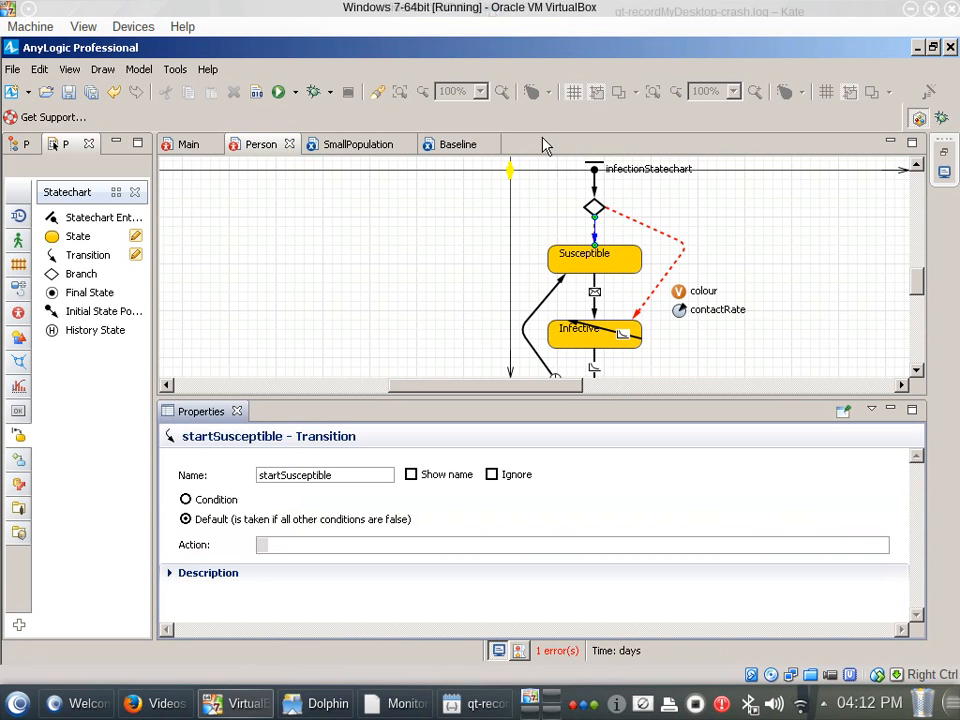
Rename the transition from the branch to Infective as startInfective
left_click(655, 222)
left_click(678, 242)
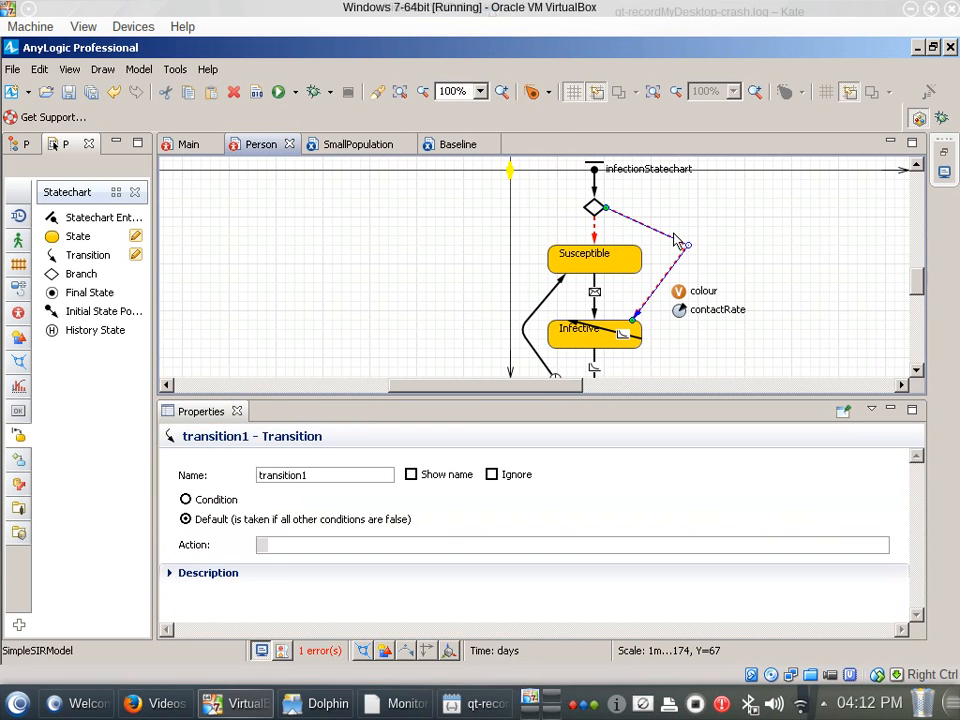
left_click_drag(336, 476, 112, 483)
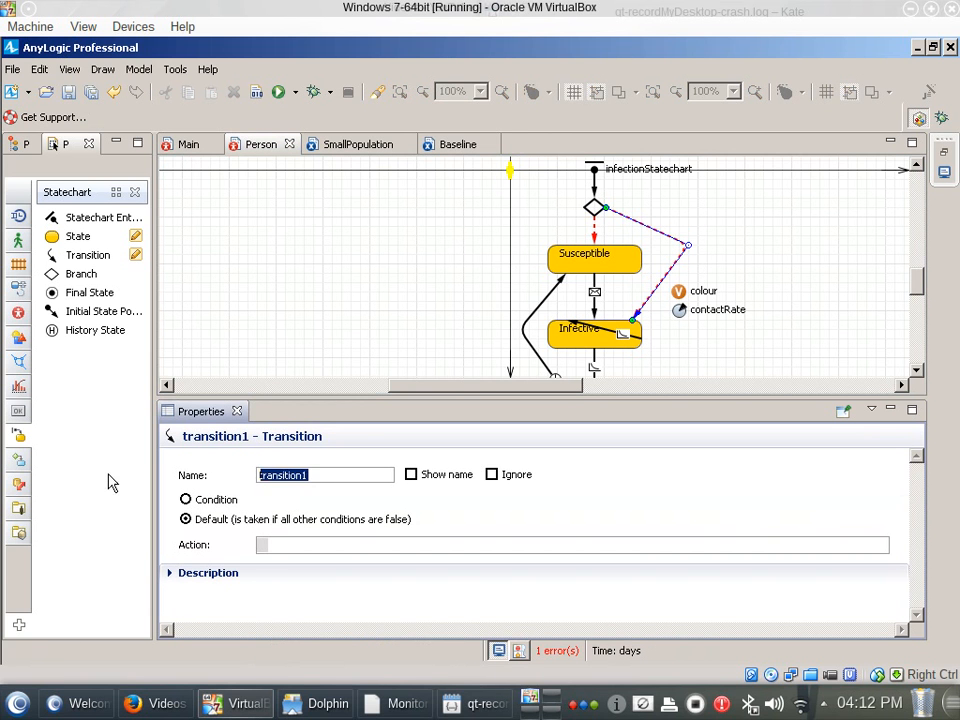
type("startInfective")
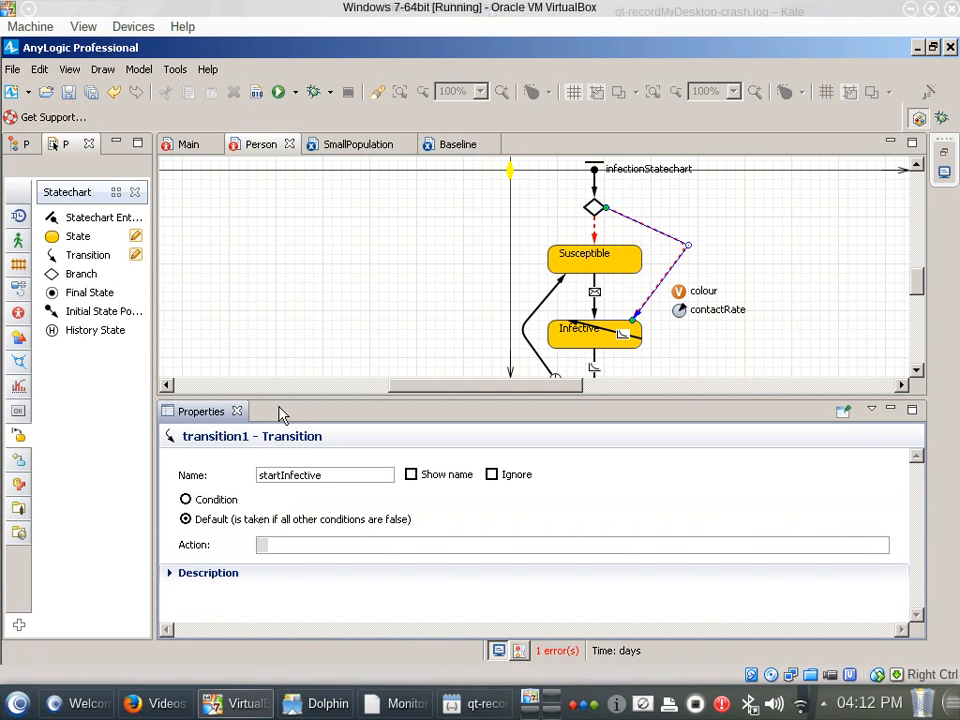
Make startInfective a conditional transition with the condition randomTrue(0.1)
left_click(185, 499)
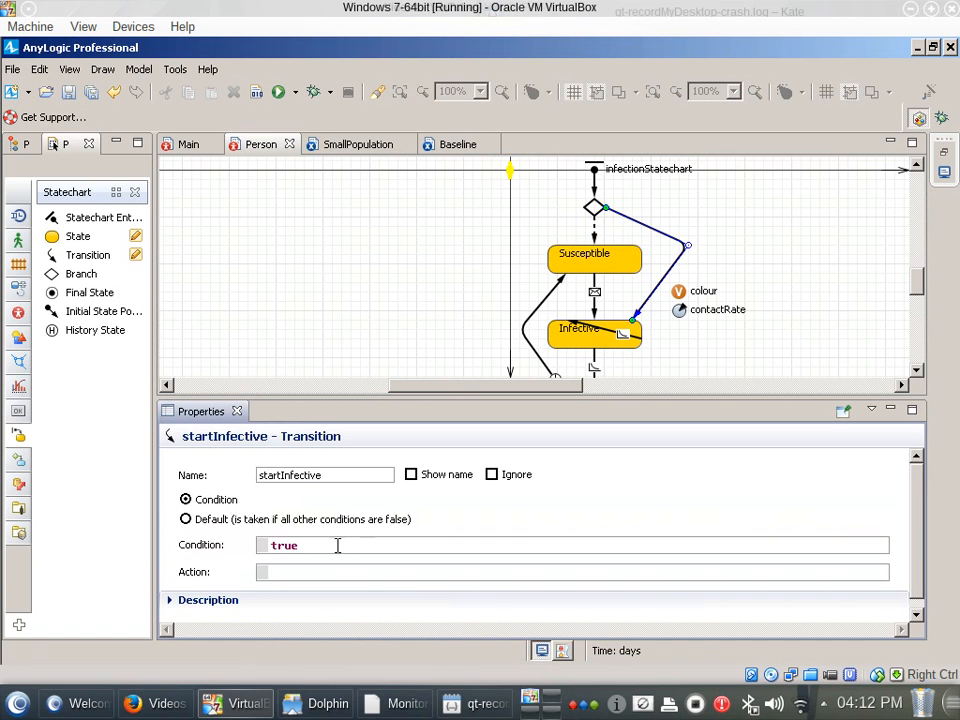
left_click_drag(336, 546, 199, 544)
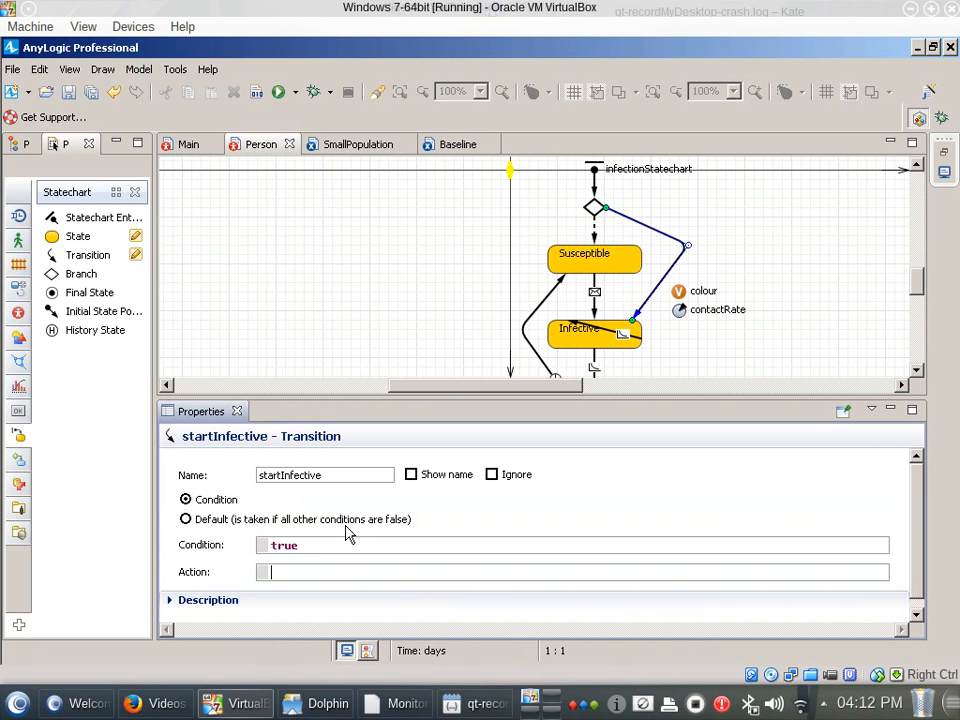
mouse_move(30, 547)
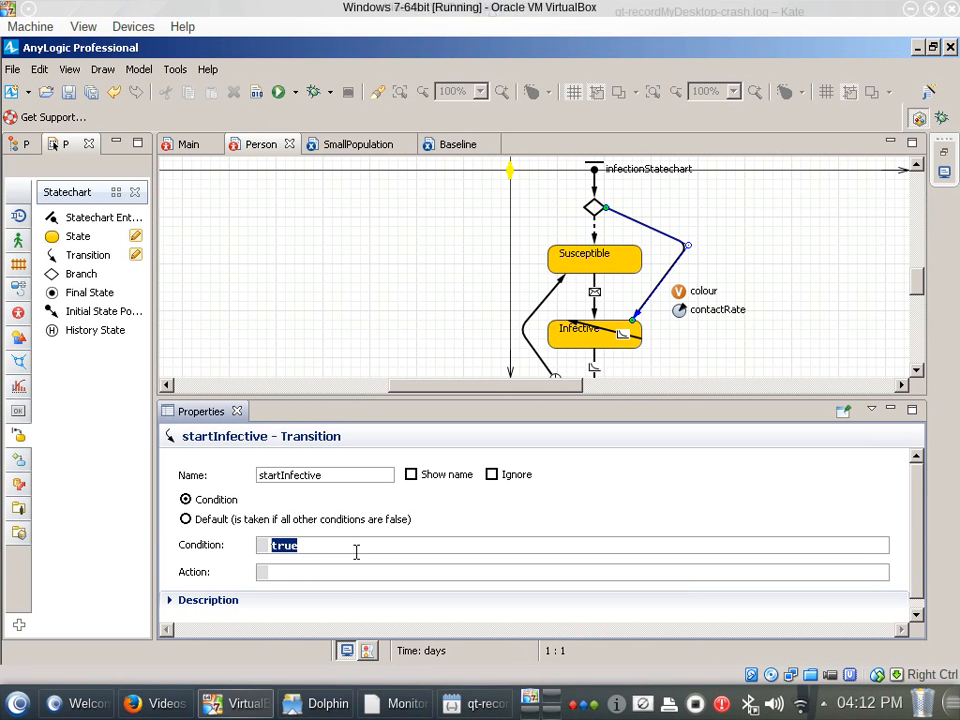
type("randomTrue(")
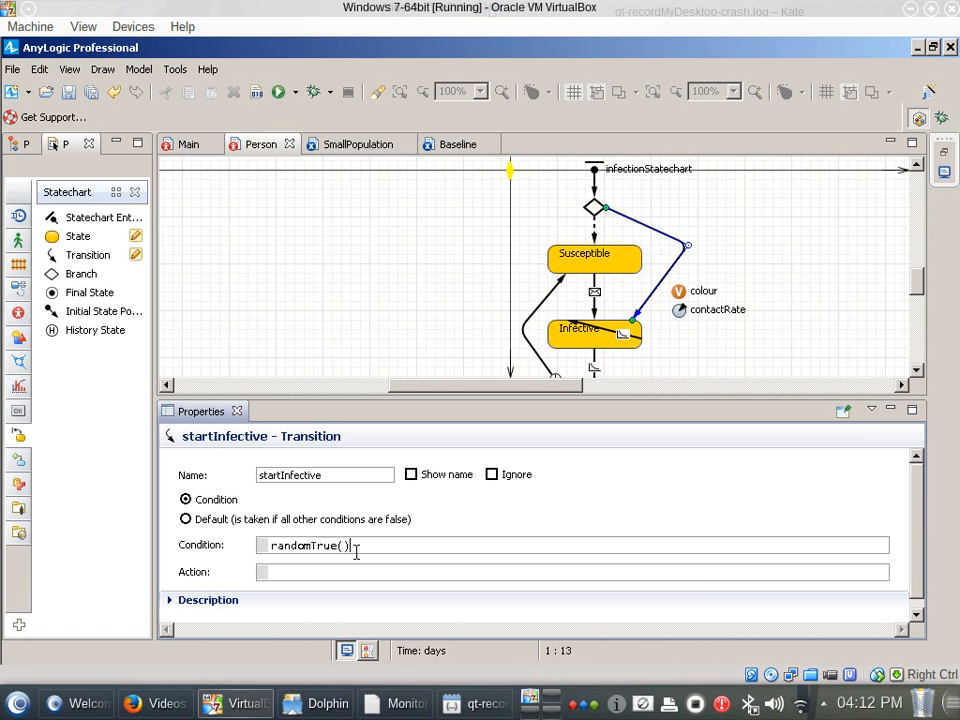
type("0.1")
Change the startInfective condition to randomTrue(0.02) and save the model
left_click(18, 145)
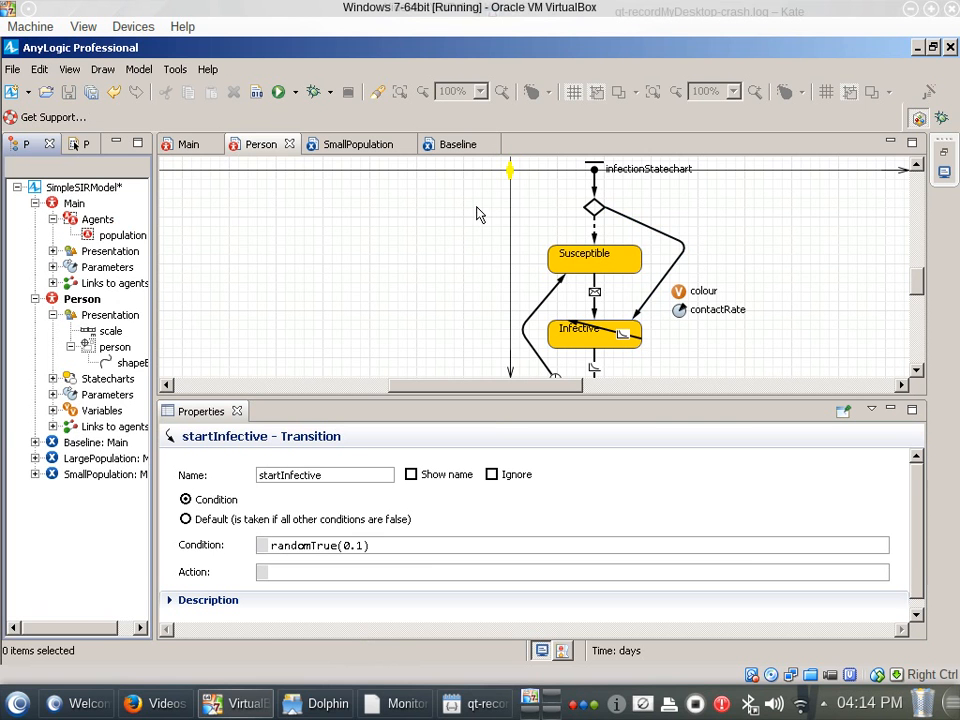
left_click(668, 238)
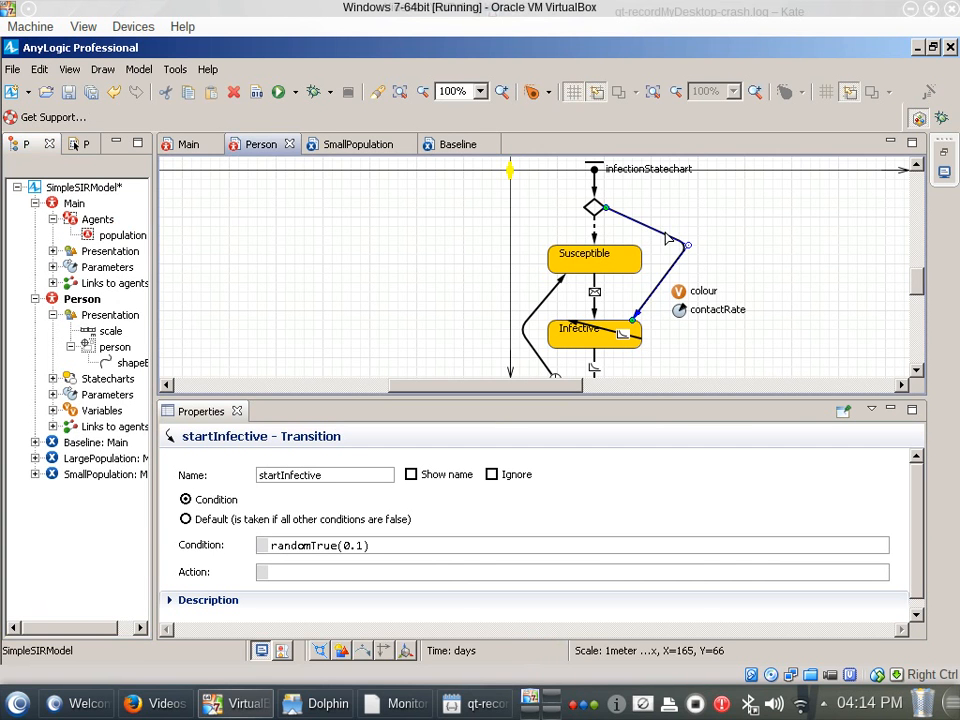
left_click(366, 555)
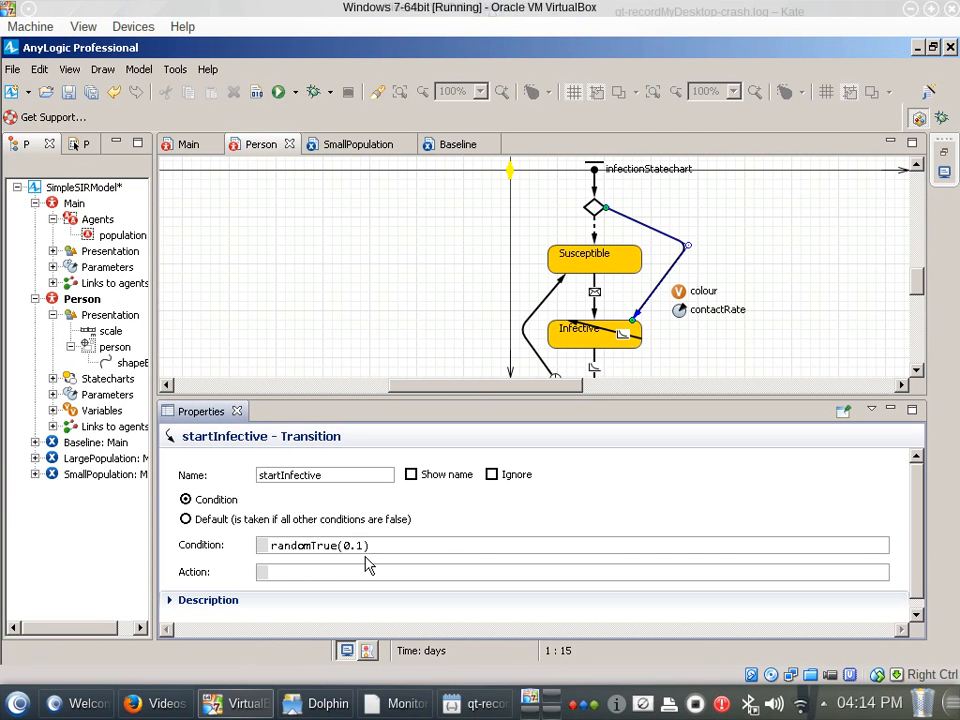
key("Left")
key("Delete")
type("02")
key("ctrl+s")
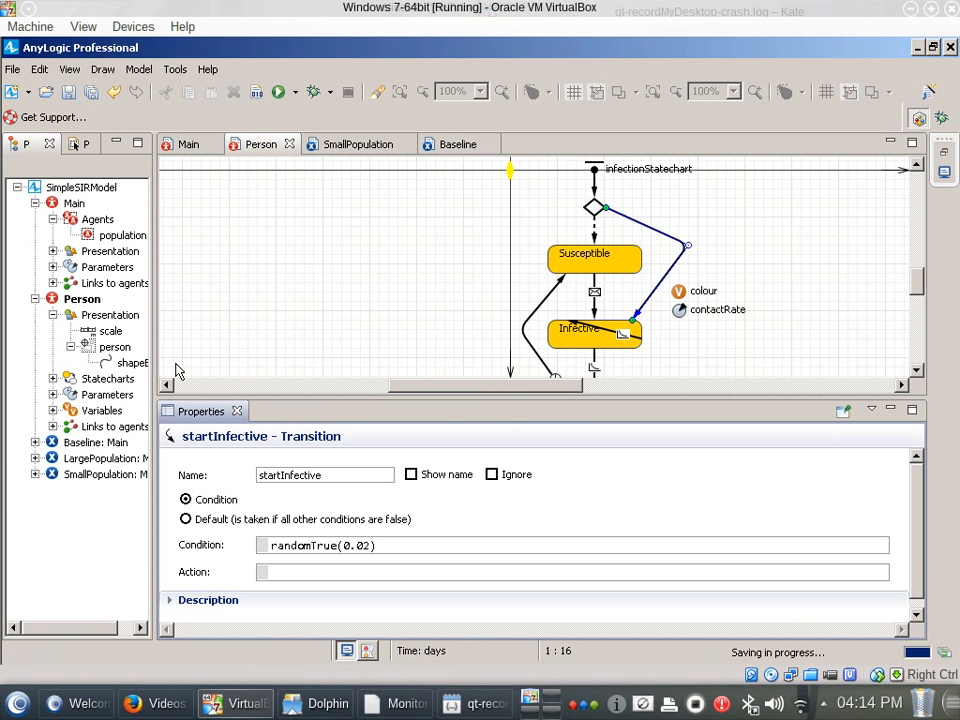
Widen the project tree to view the SmallPopulation experiment's properties, and return to the Person agent type
left_click_drag(155, 330, 214, 380)
left_click(97, 478)
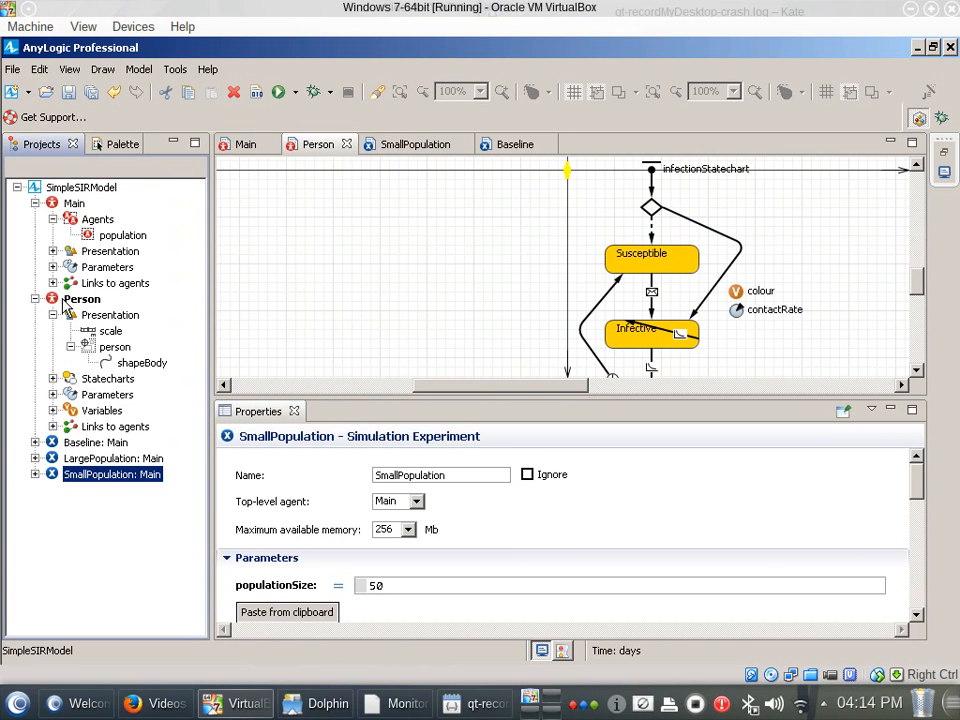
left_click(68, 203)
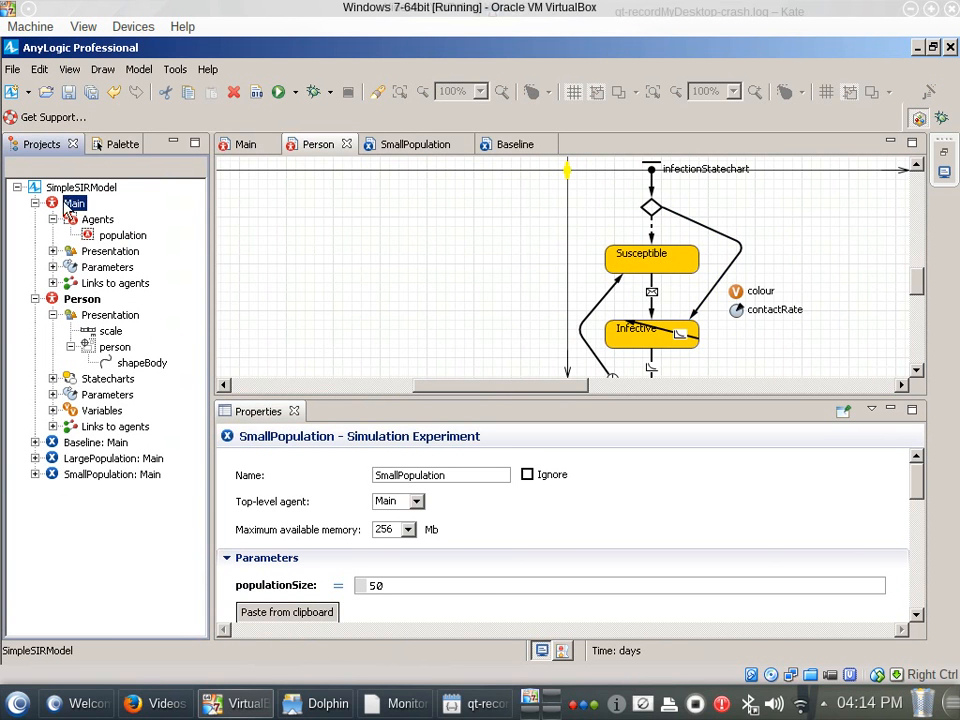
double_click(64, 302)
Copy the startInfective condition randomTrue(0.02) and paste it into an untitled Notepad window
left_click(698, 228)
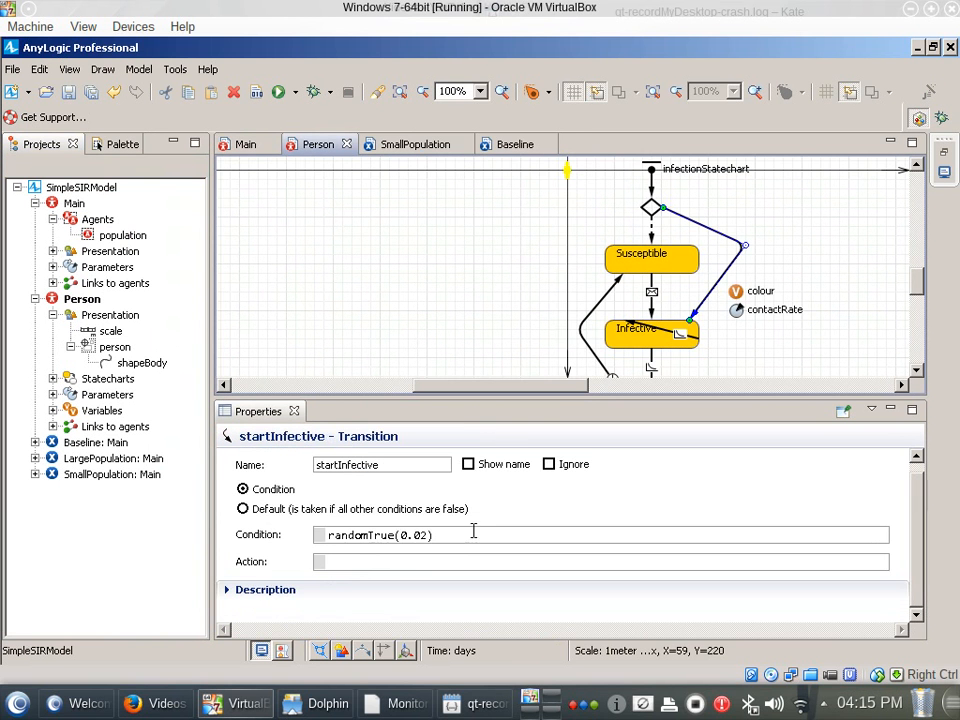
left_click_drag(473, 534, 145, 532)
key("ctrl+c")
key("alt+Tab")
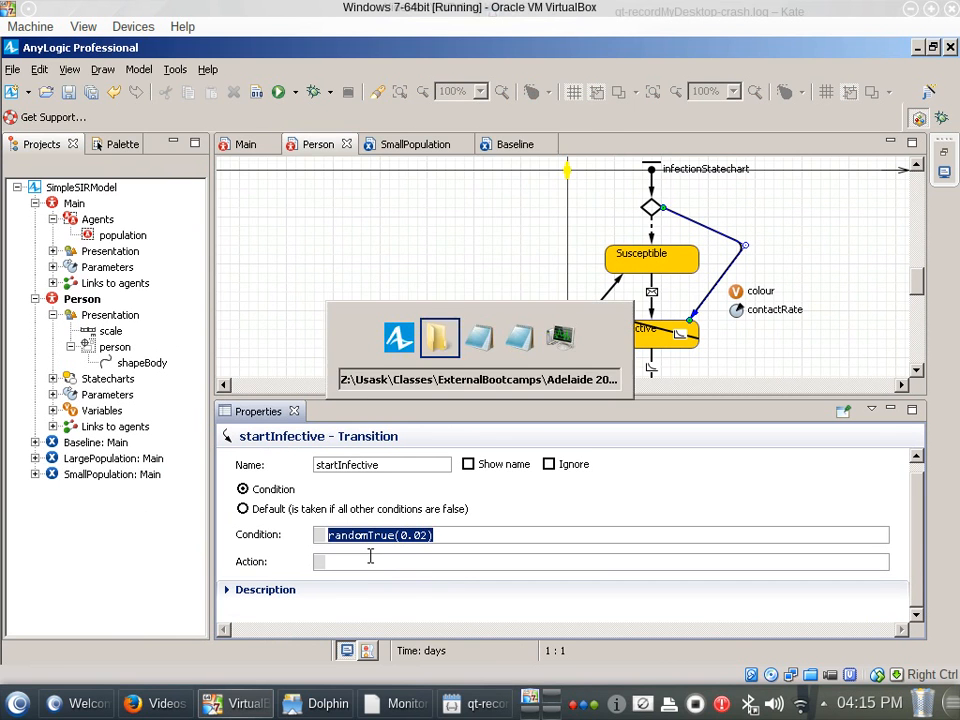
key("ctrl+v")
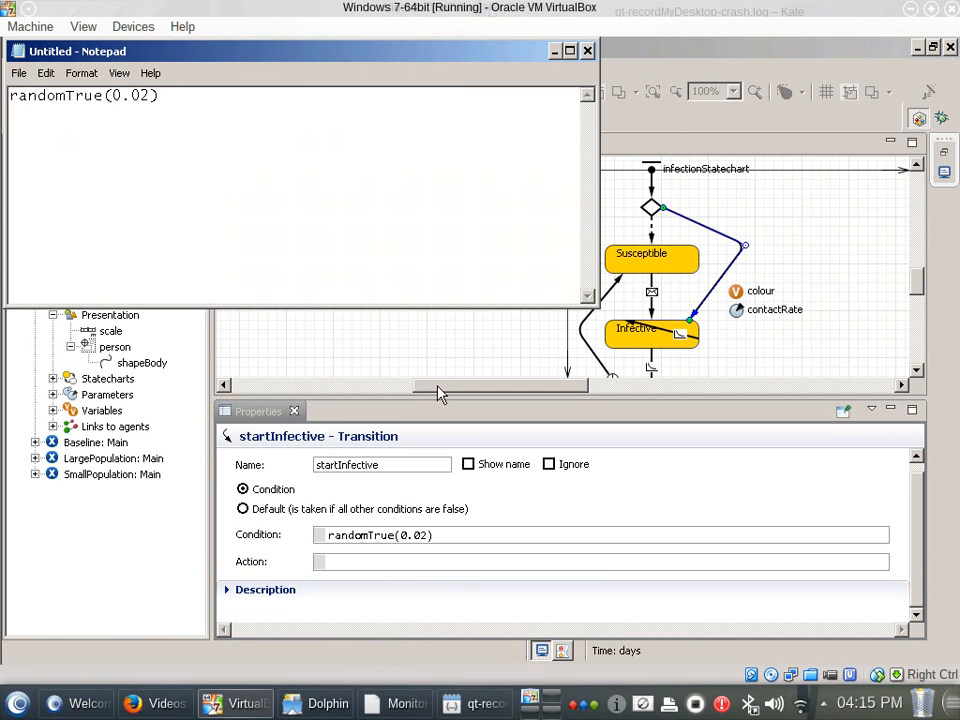
Switch to the other untitled Notepad window, which uses a larger font, and replace its content with the copied condition randomTrue(0.02)
key("alt+Tab")
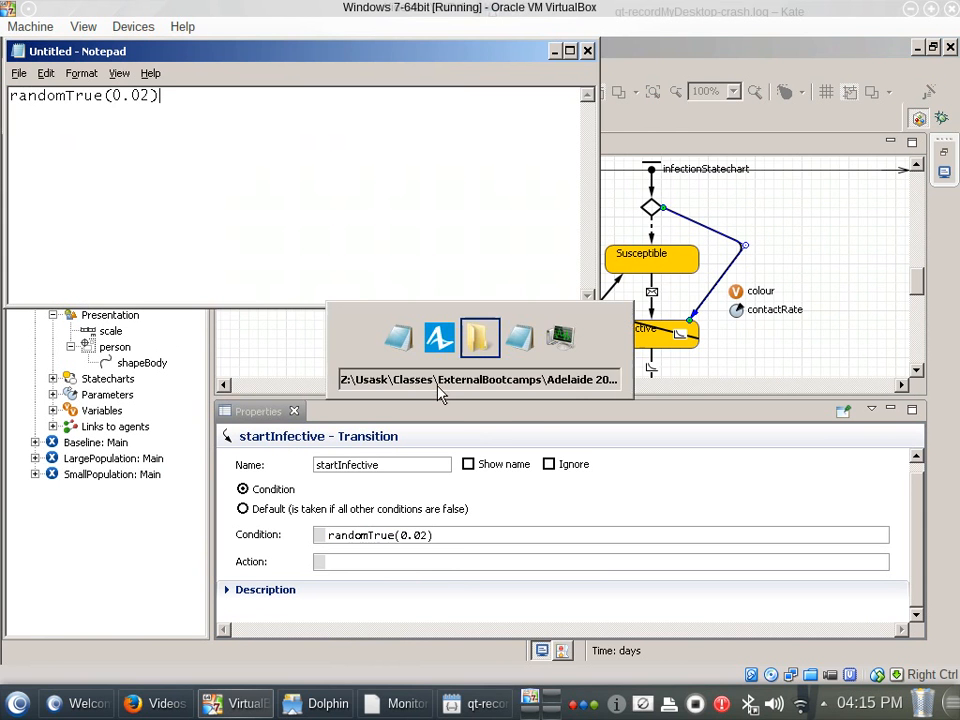
key("alt+Tab")
key("alt+Tab")
key("alt+Tab")
key("alt+Tab")
key("alt+Tab")
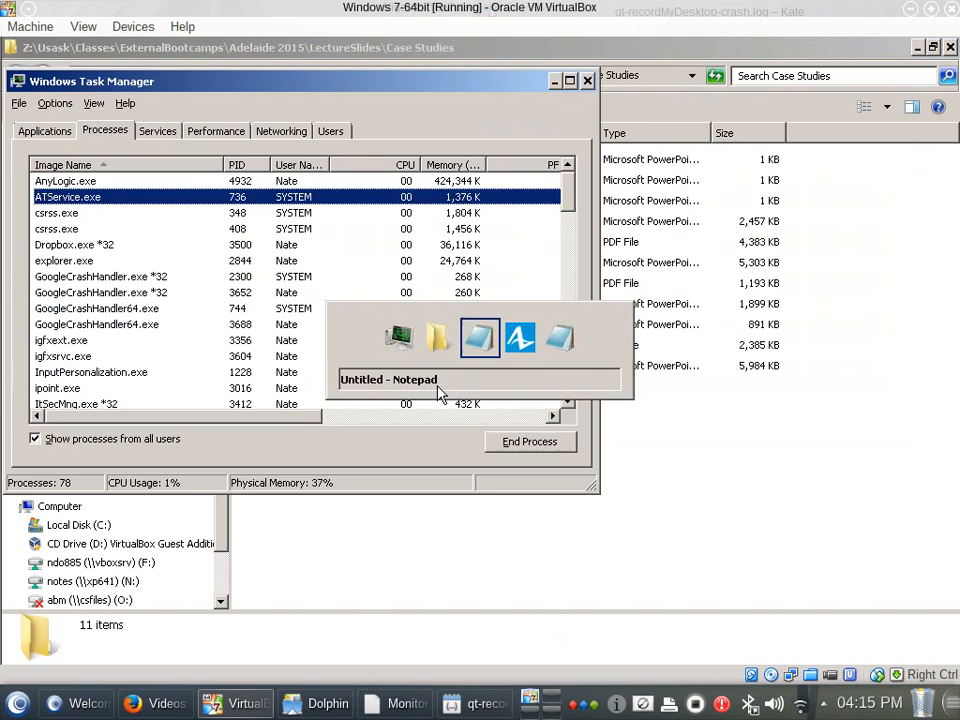
key("ctrl+a")
key("ctrl+v")
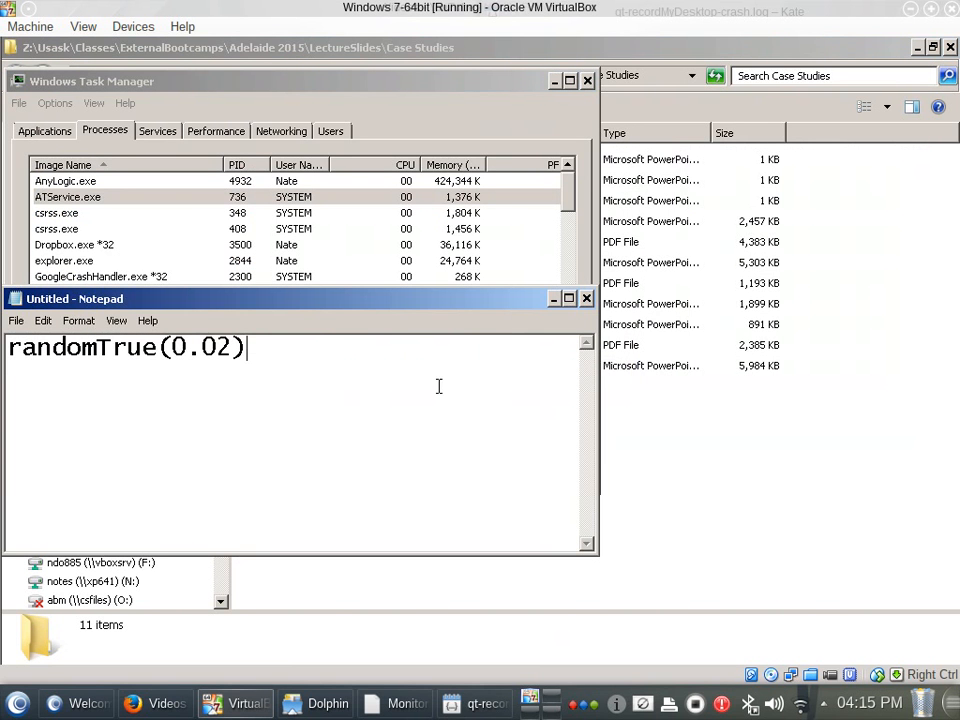
Minimize Windows Task Manager and bring the large-font Notepad window to the front over AnyLogic
left_click(555, 82)
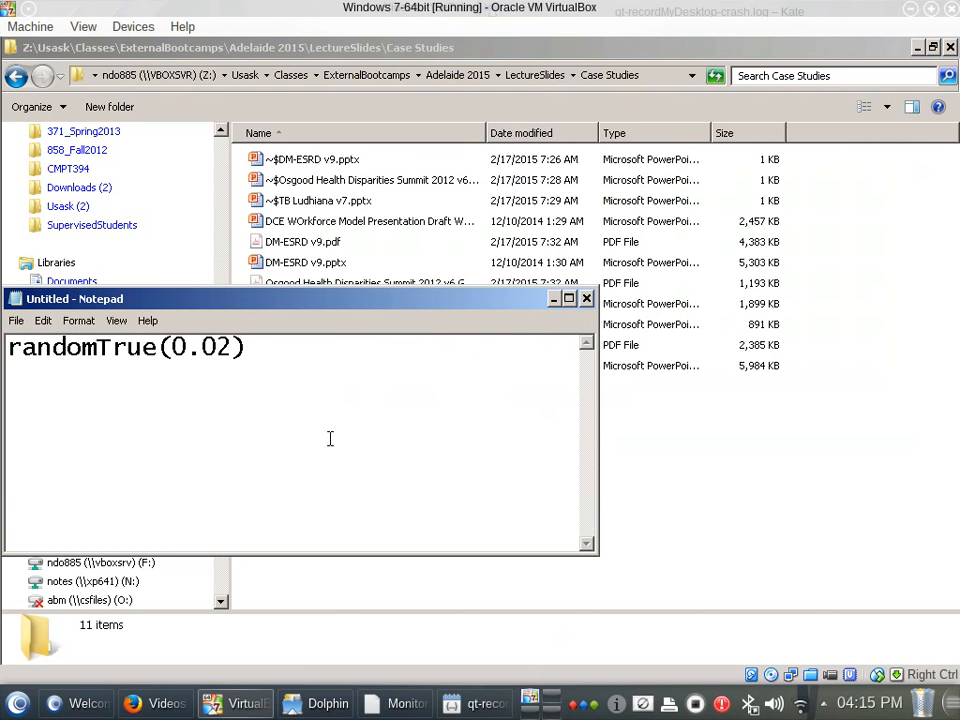
key("alt+Tab")
key("alt+Tab")
key("alt+Tab")
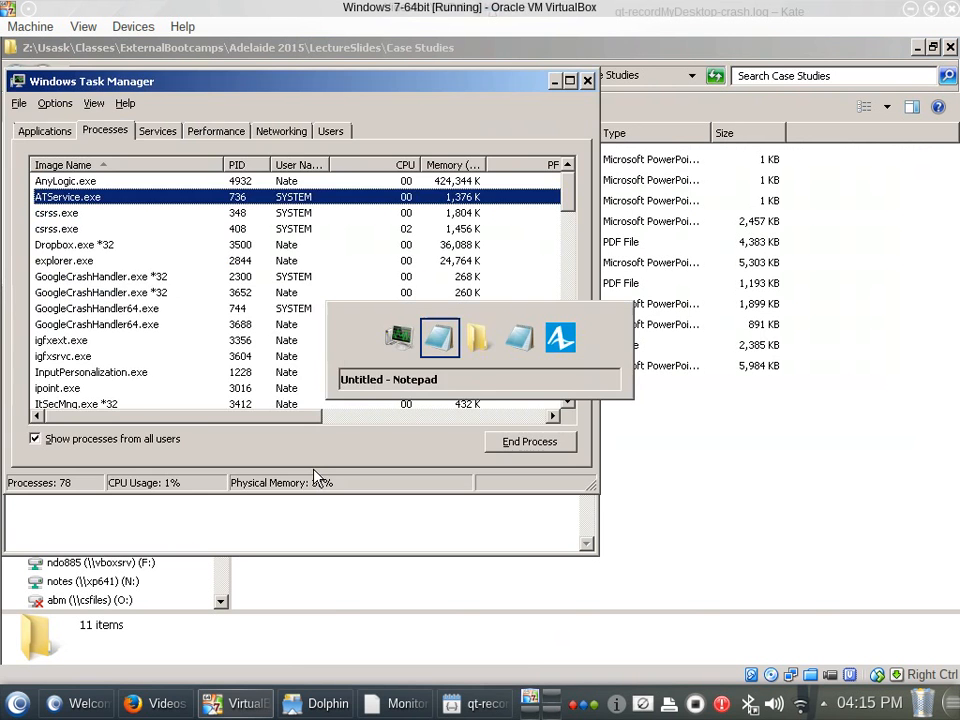
key("alt+Tab")
key("alt+Tab")
key("alt+Tab")
key("alt+Tab")
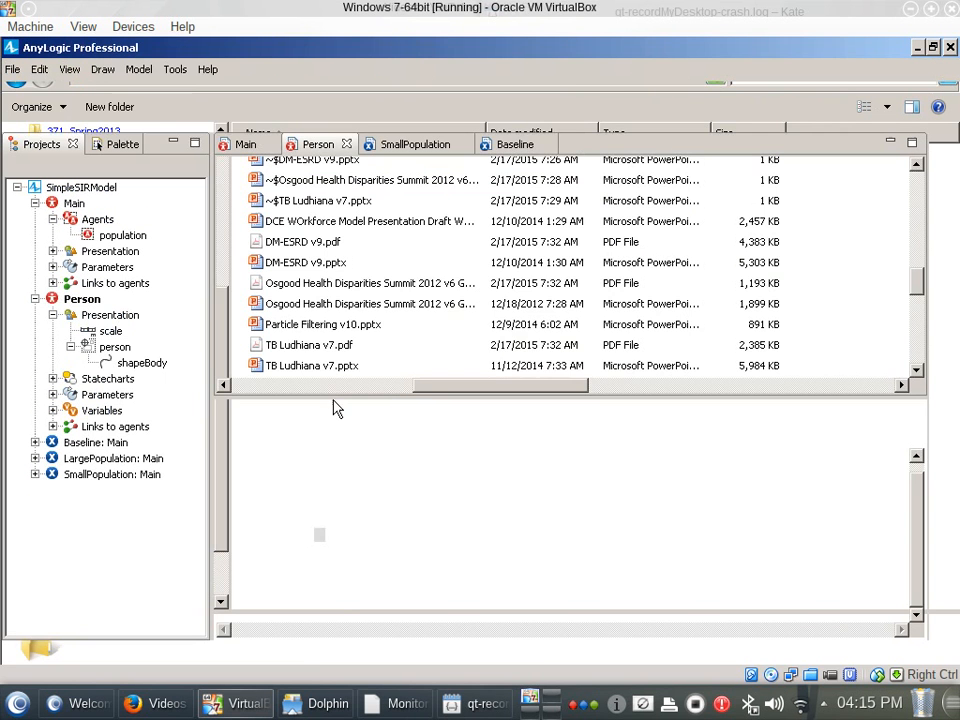
key("alt+Tab")
key("alt+Tab")
key("alt+Tab")
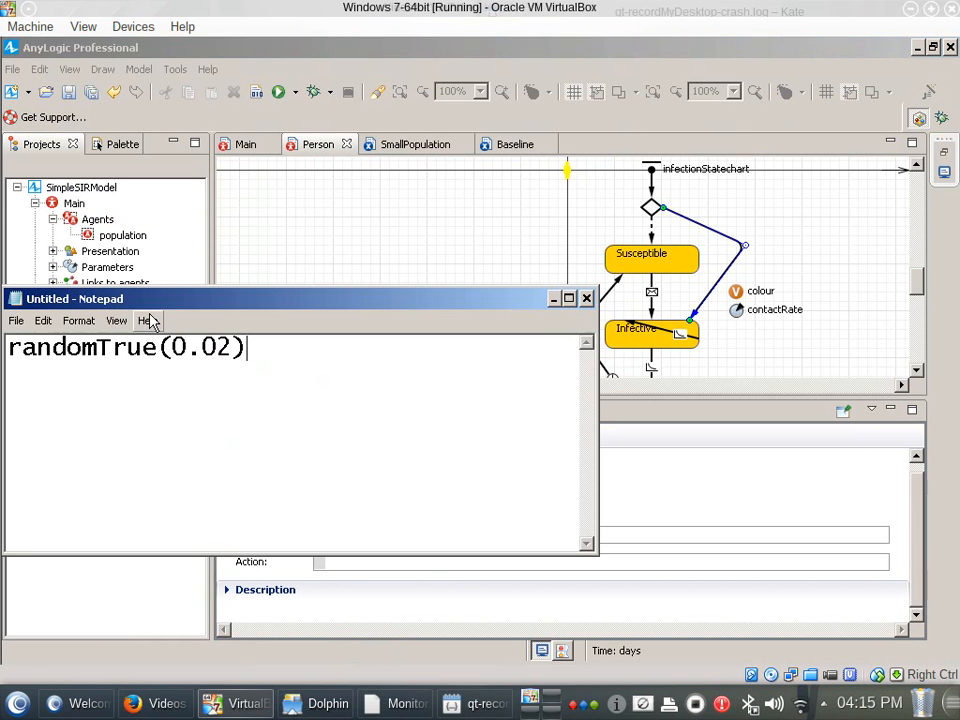
Highlight randomTrue in the Notepad text and switch to AnyLogic to open the Main agent type's diagram
double_click(84, 356)
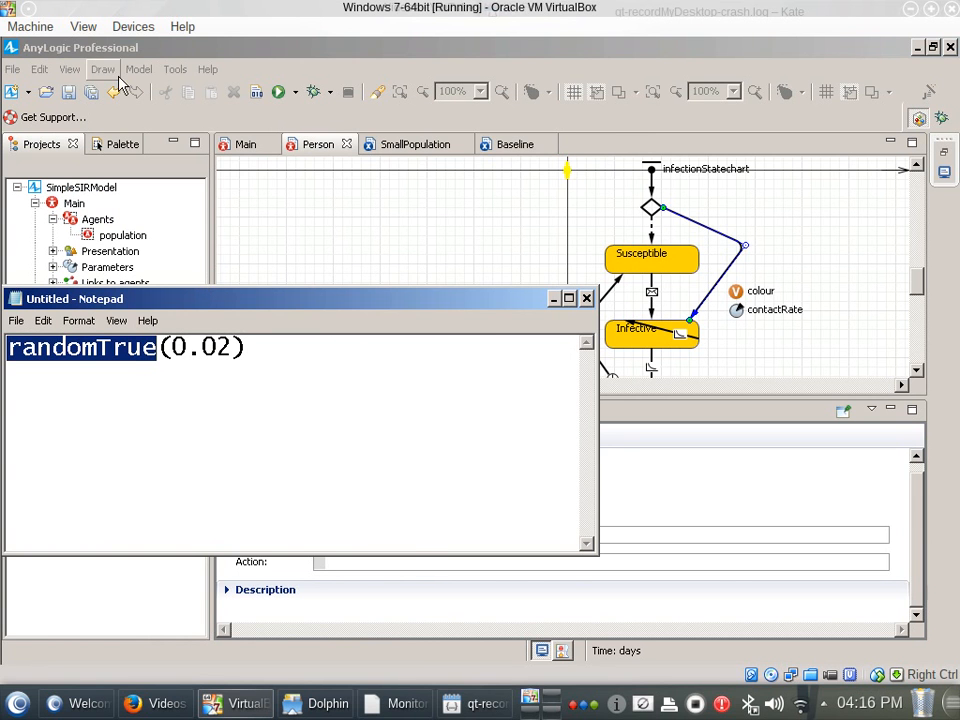
left_click(72, 204)
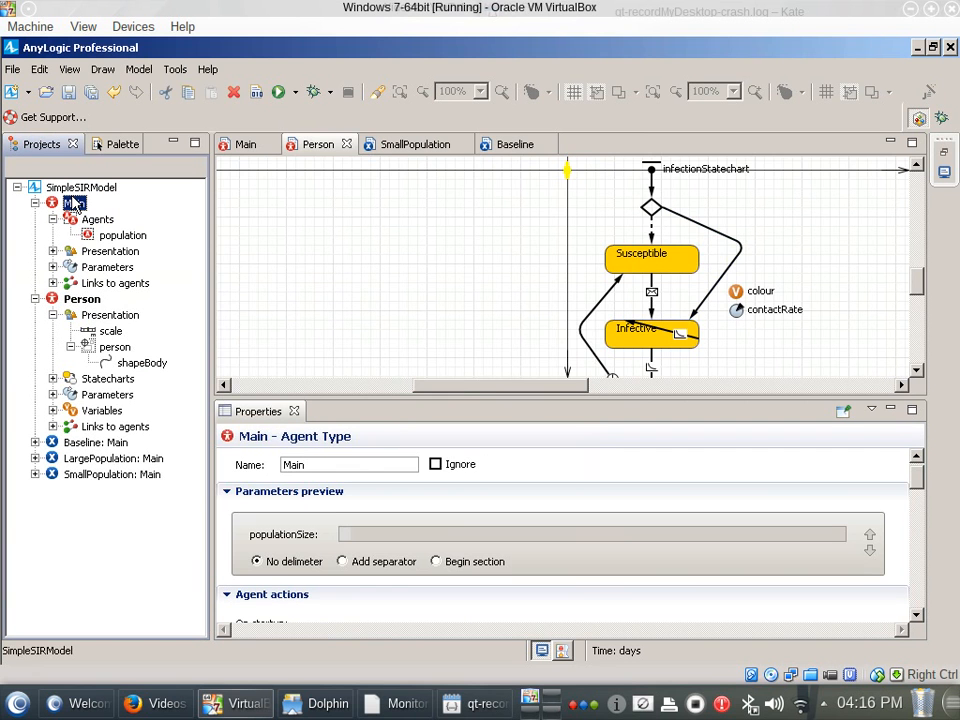
double_click(72, 204)
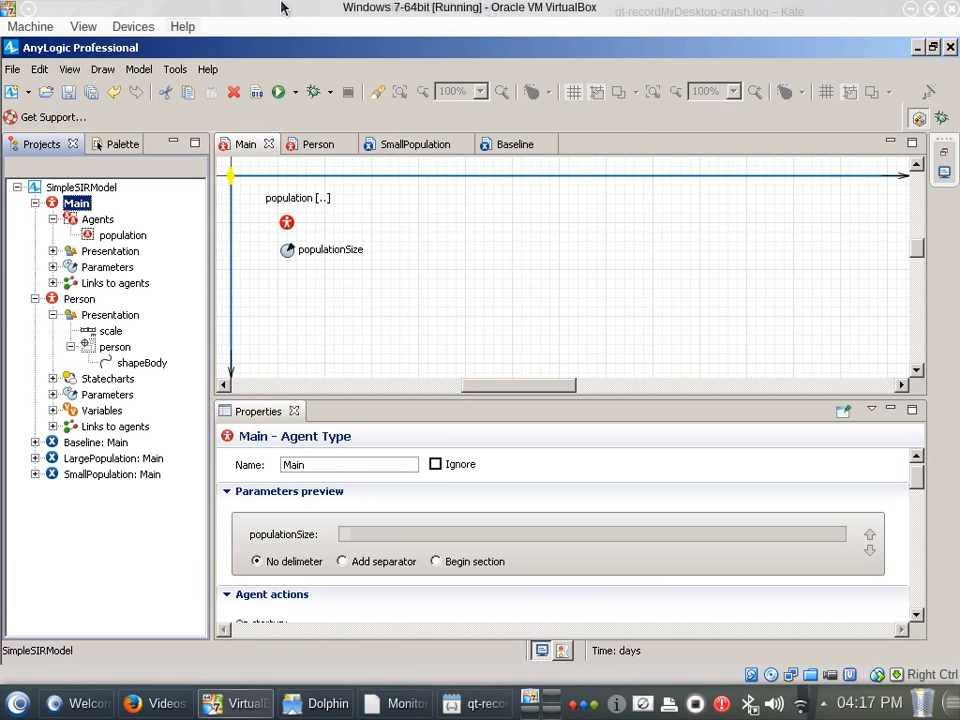
Reopen the Person agent type's diagram and view the properties of the Susceptible state
left_click(72, 301)
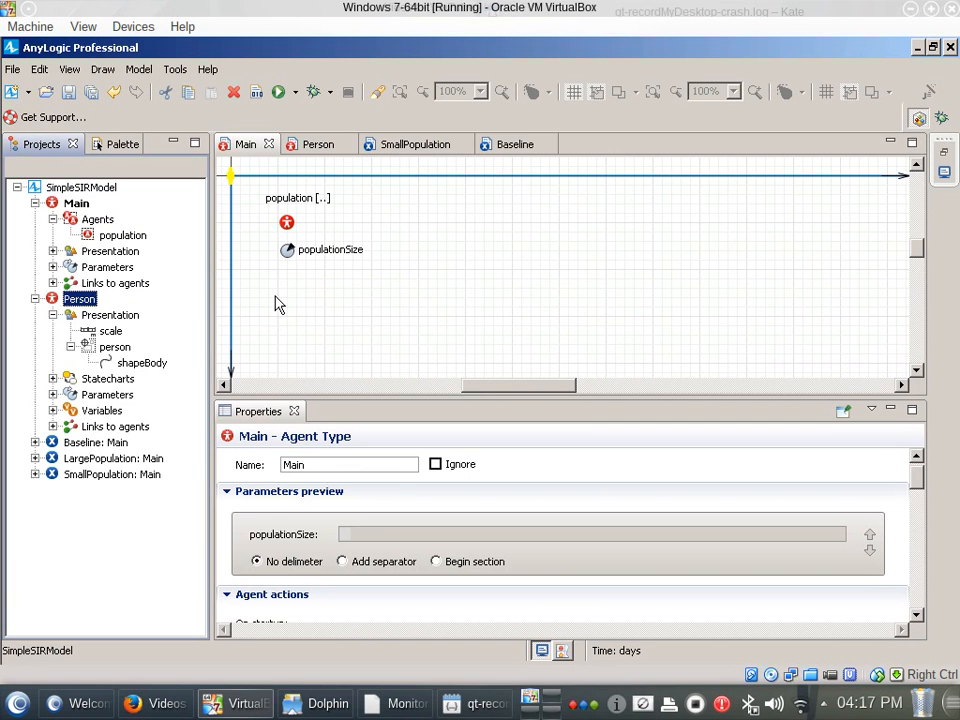
double_click(68, 302)
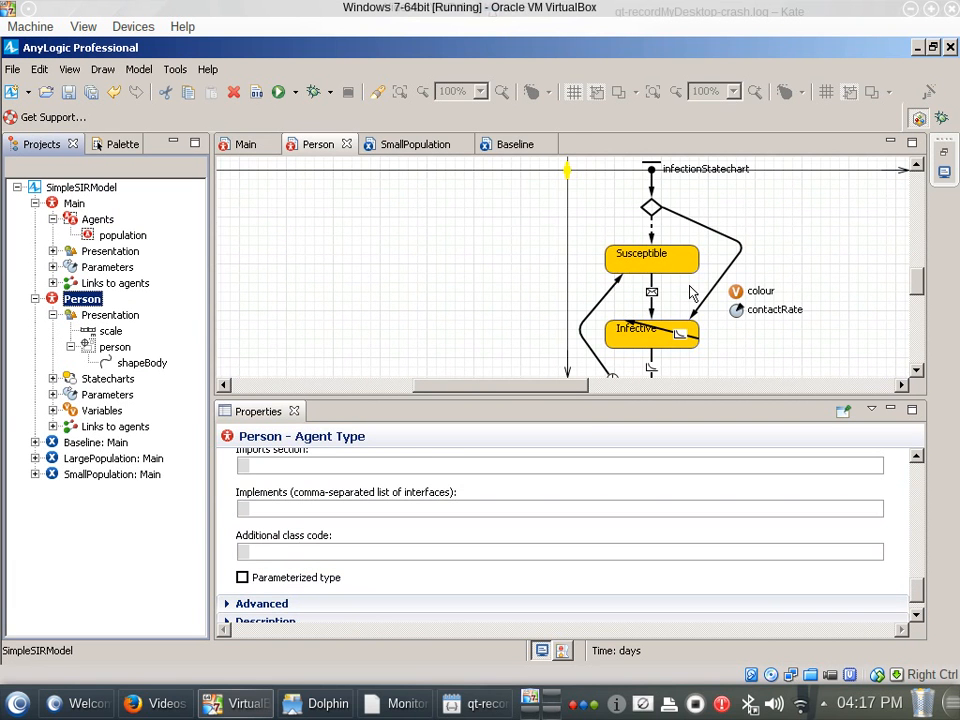
left_click(655, 260)
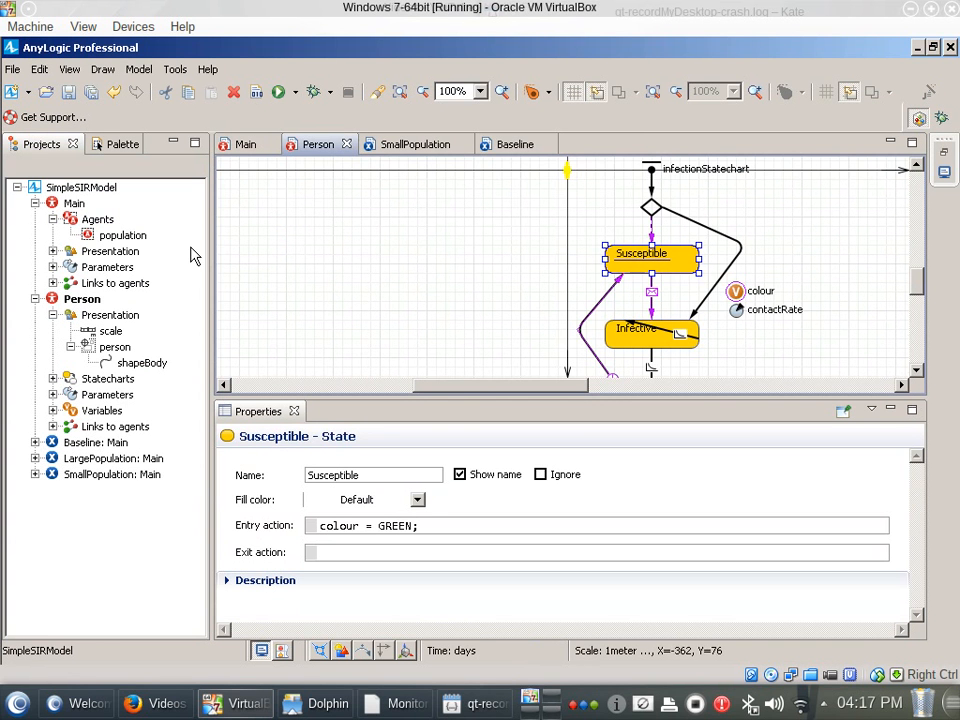
Comment out the this.deliverToRandomAgentInside("Exposed!"); call in Main's On startup action with //
left_click(75, 204)
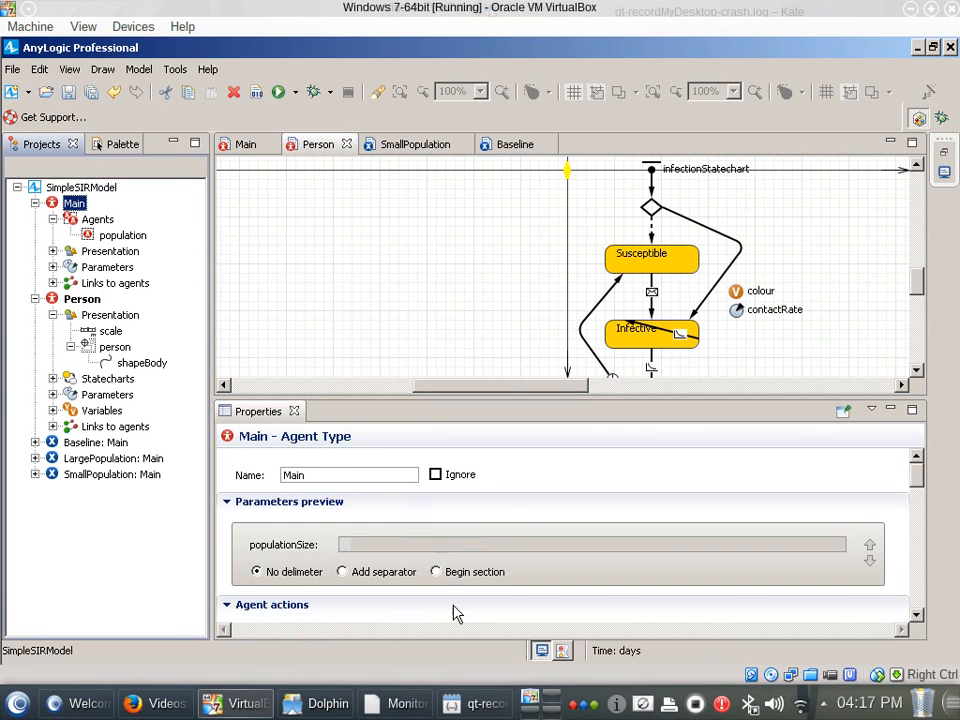
scroll(504, 538, "down", 5)
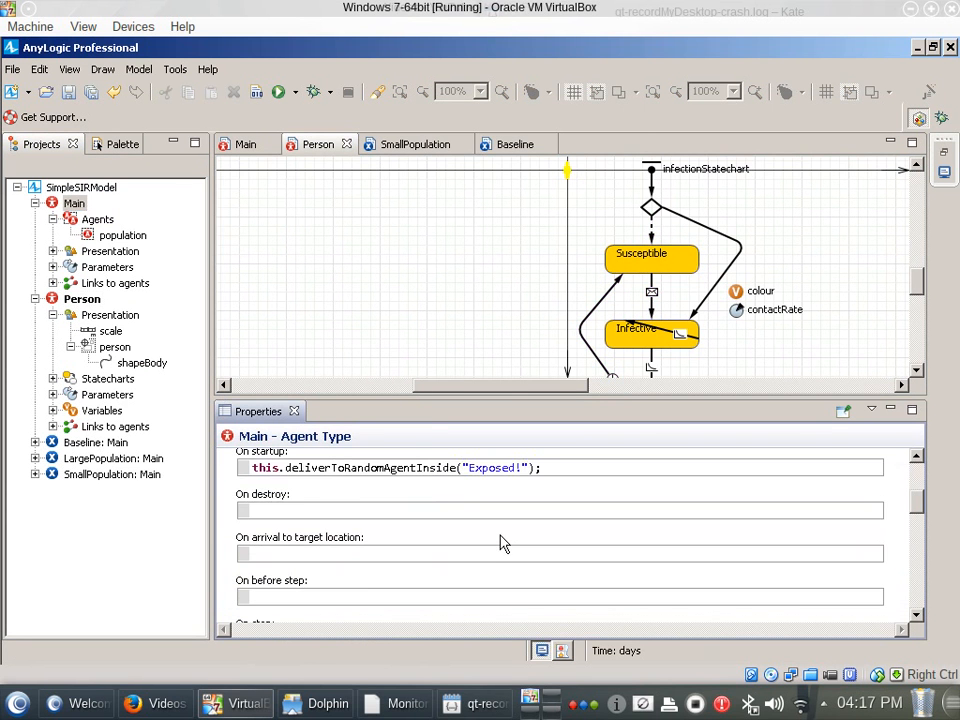
scroll(502, 538, "up", 1)
left_click(404, 534)
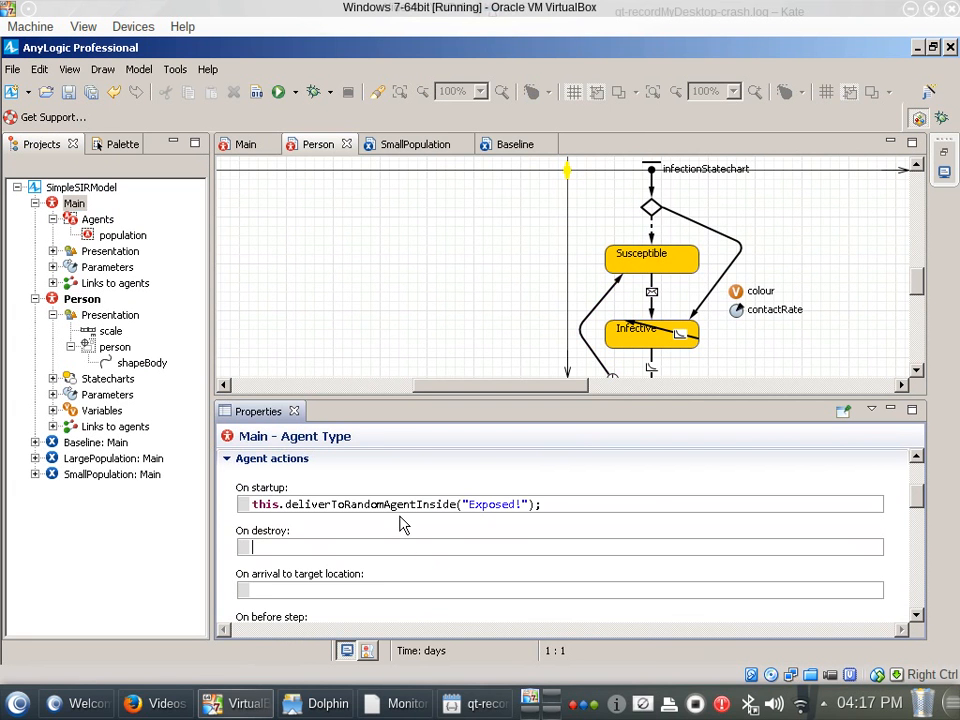
left_click(392, 505)
key("ctrl+Left")
key("ctrl+Left")
type("//")
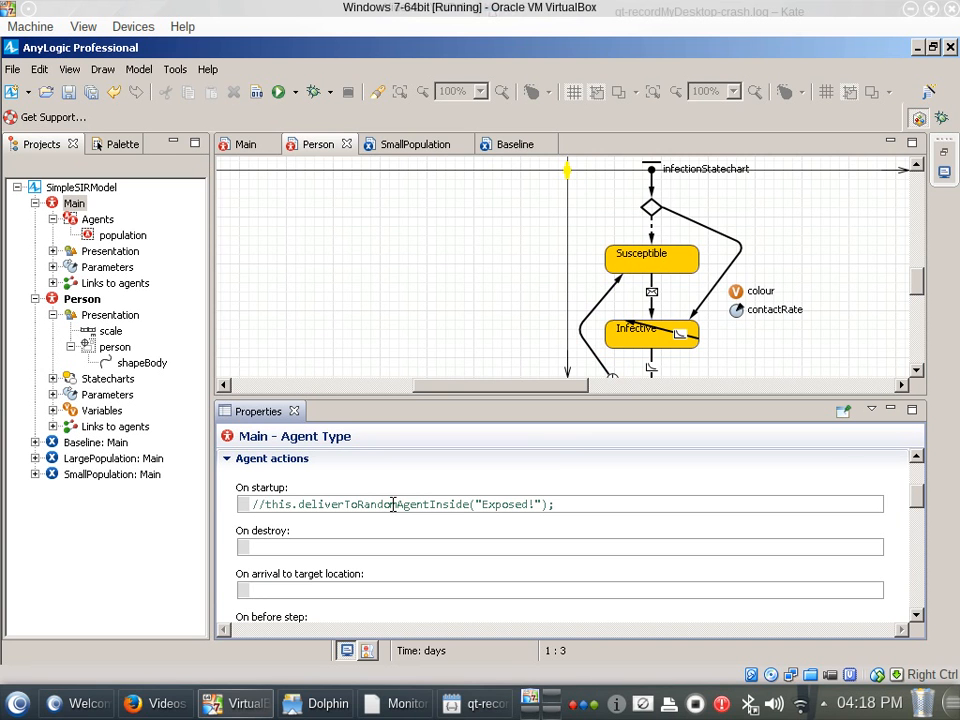
Inspect the properties of the startInfective, infection and contact transitions in Person's infectionStatechart
left_click(694, 225)
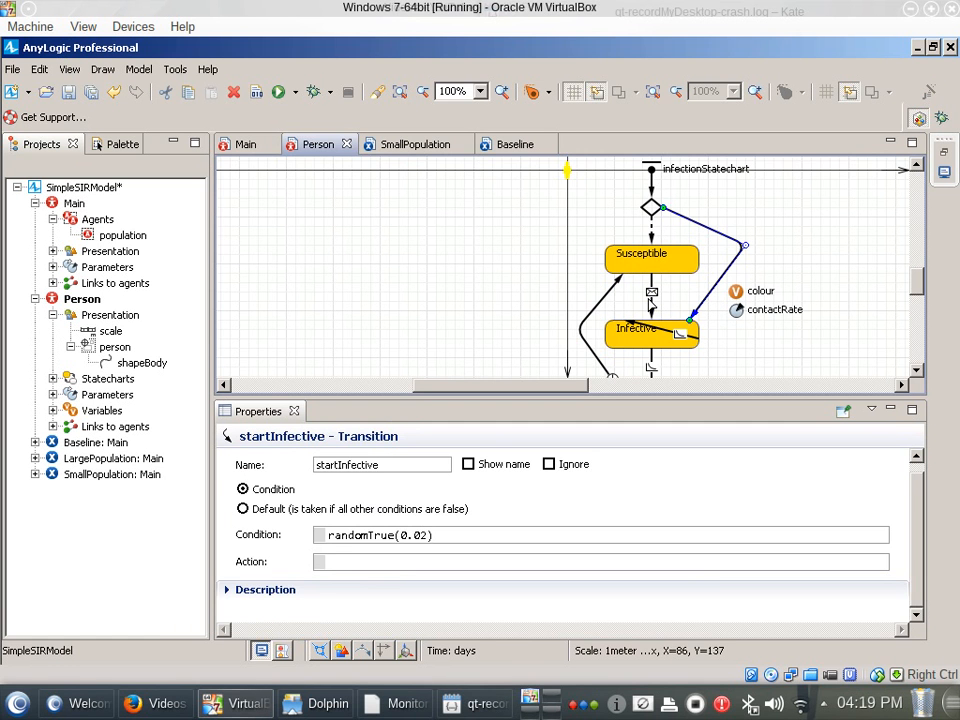
left_click(650, 324)
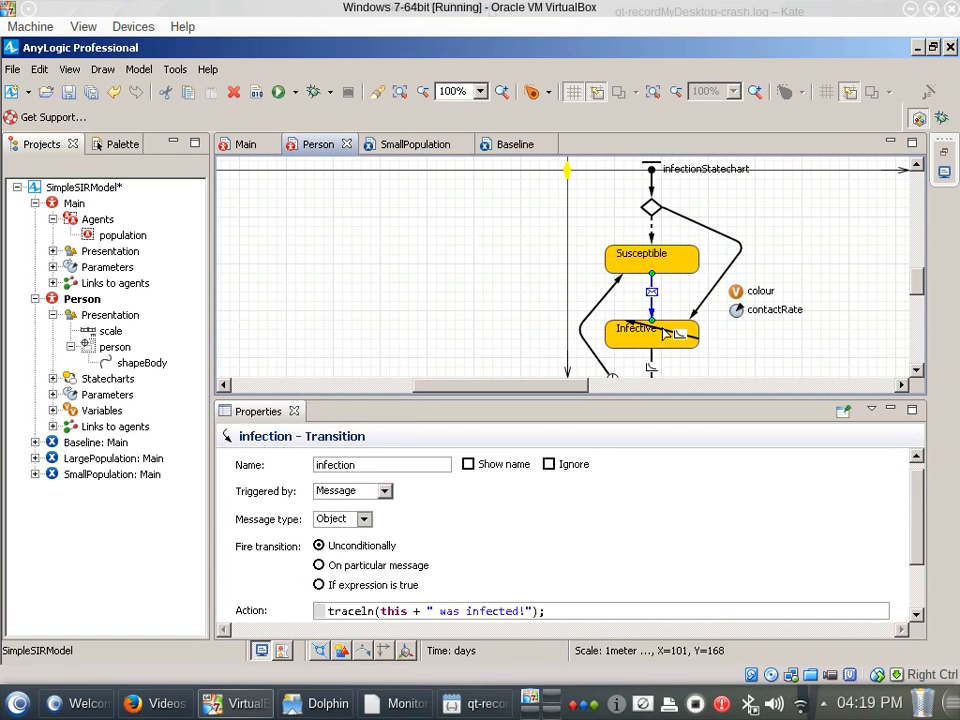
left_click(648, 327)
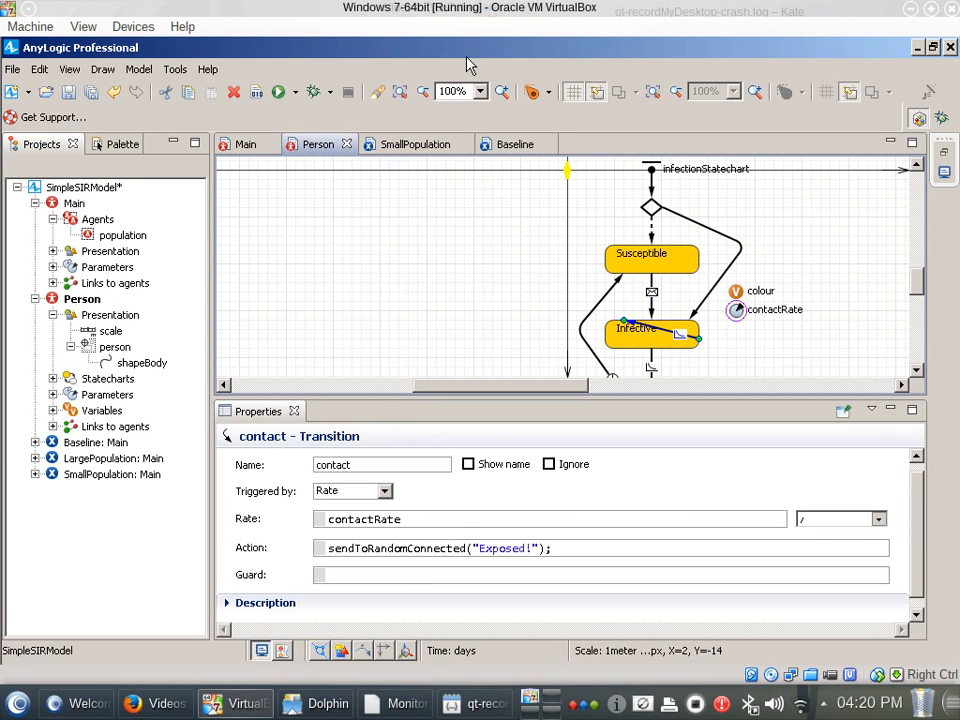
Review the On startup code in Main's agent actions and select the Person agent type
left_click(58, 206)
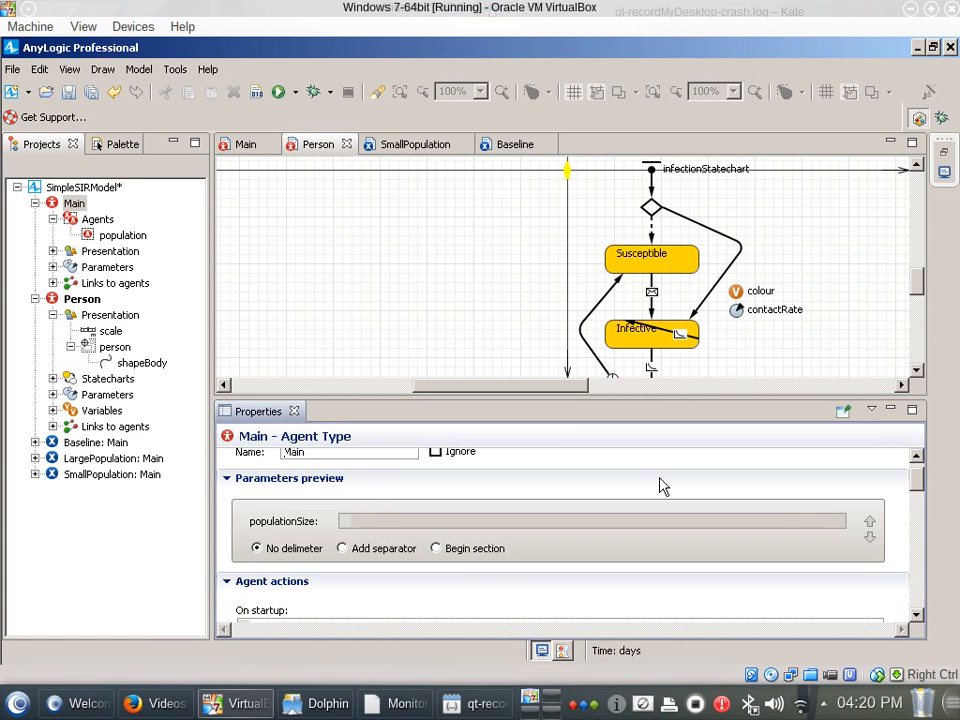
scroll(660, 486, "down", 3)
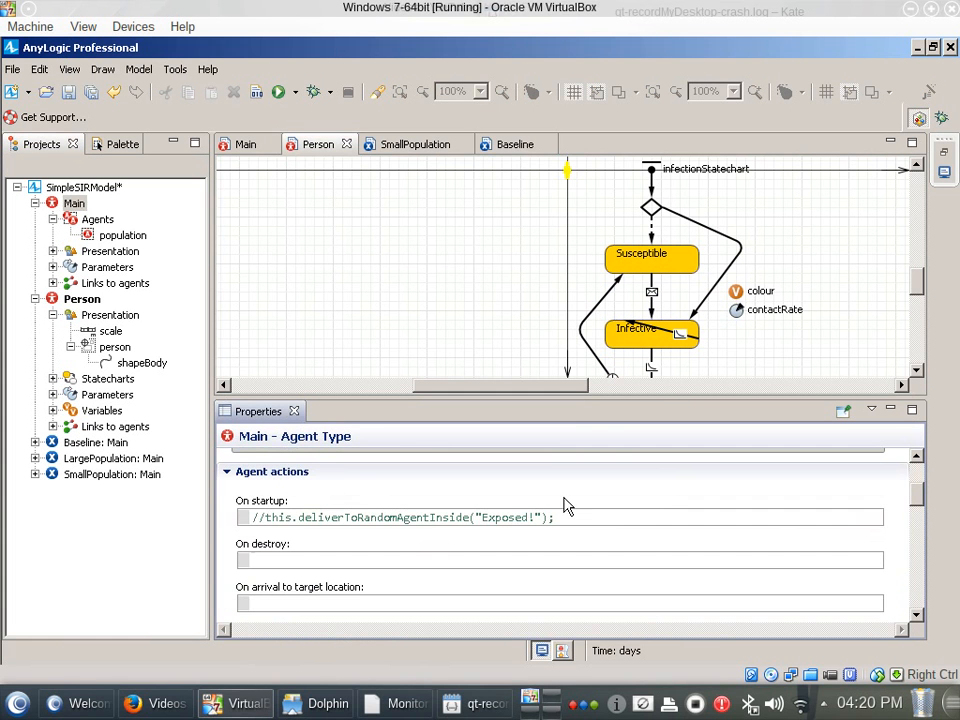
left_click(270, 559)
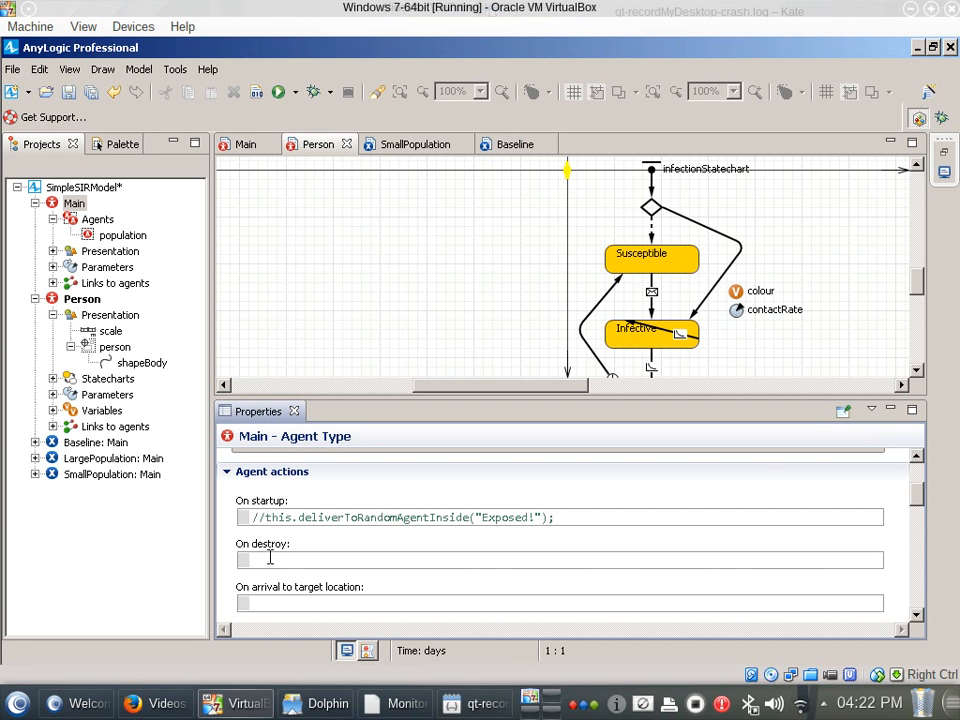
left_click(270, 557)
left_click(79, 304)
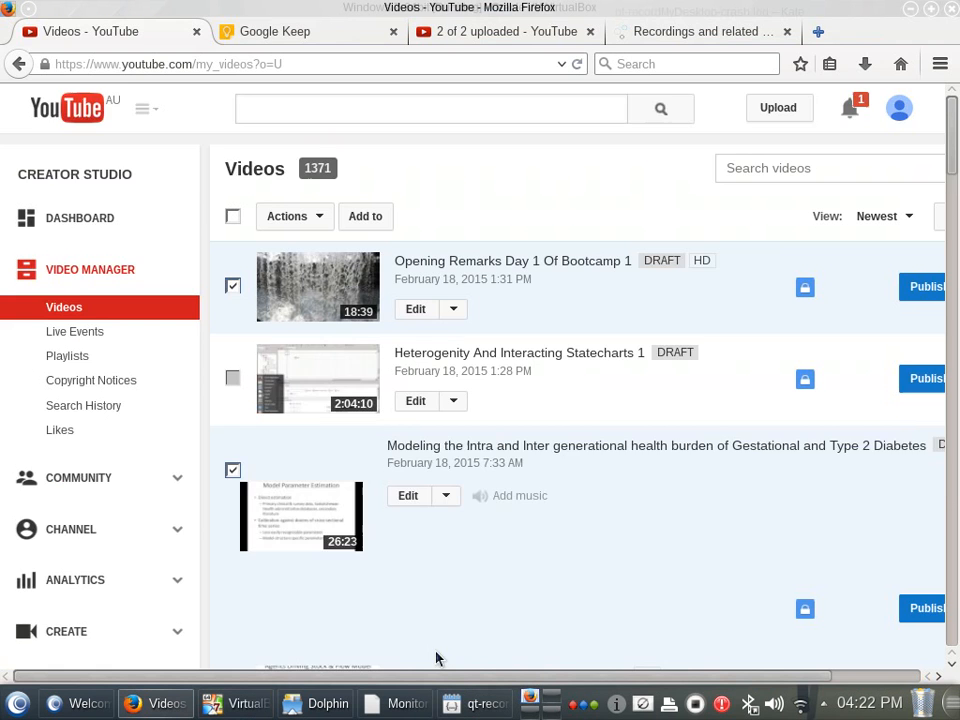
scroll(450, 628, "down", 3)
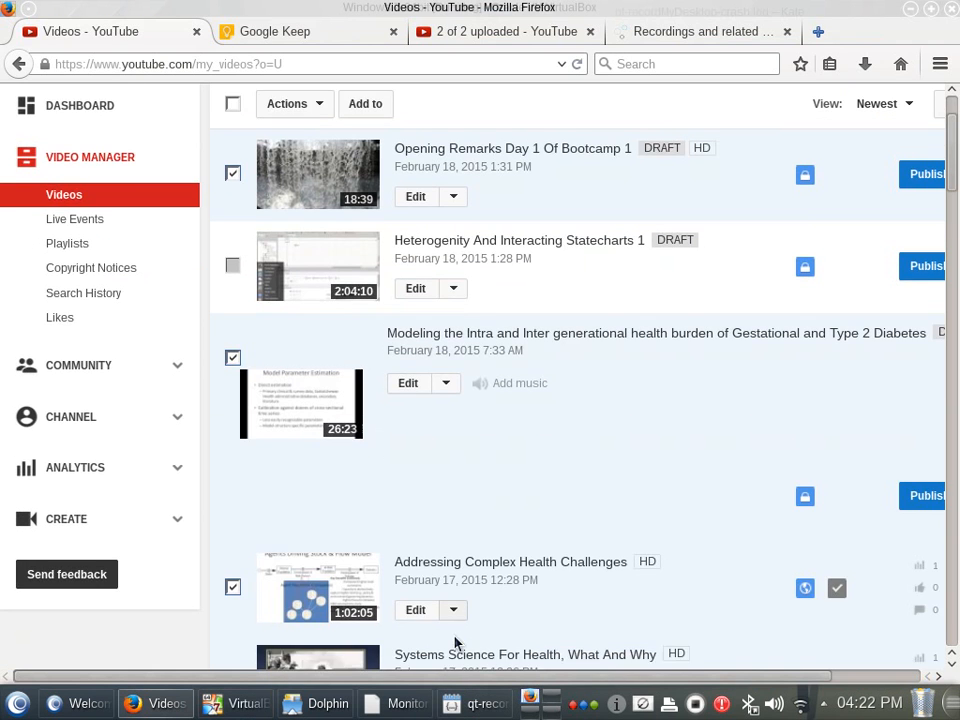
key("alt+Tab")
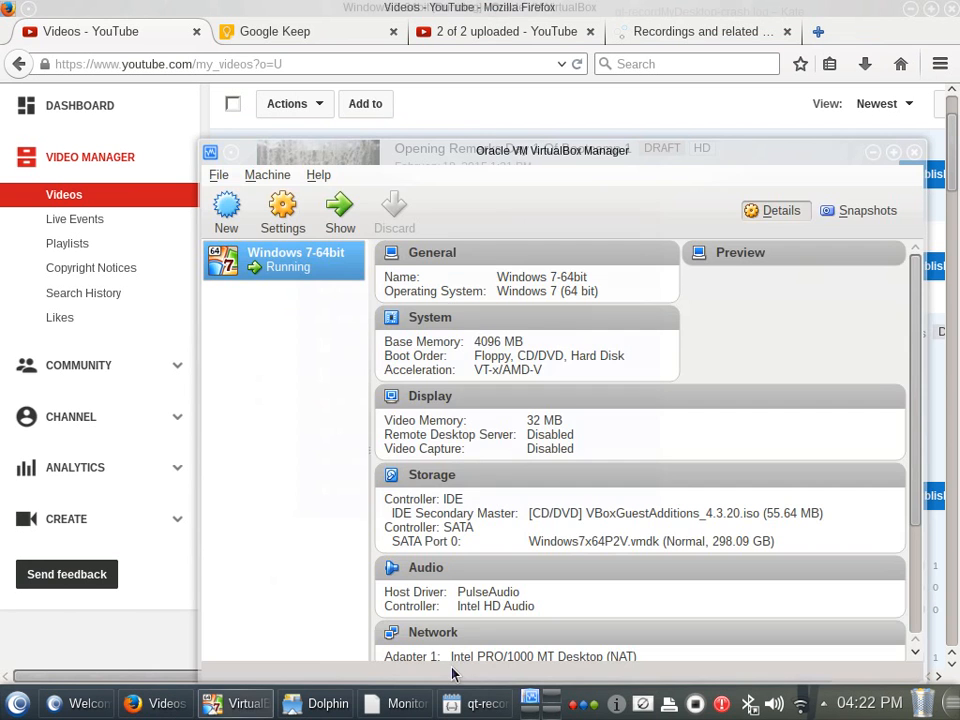
left_click(240, 703)
left_click(243, 672)
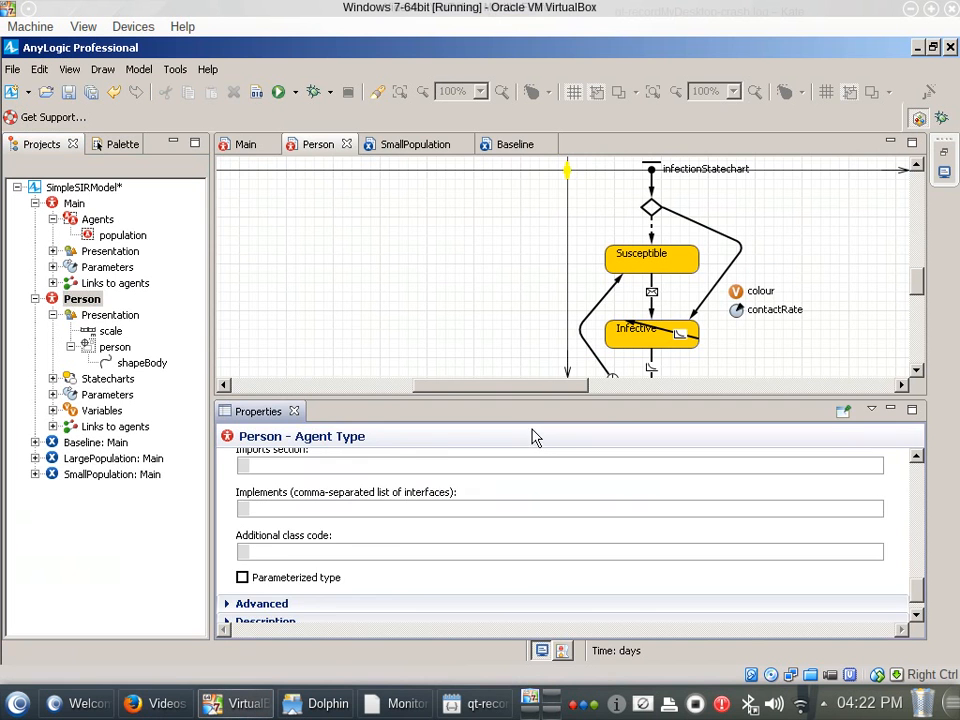
Examine the agent actions in the Person agent type's properties, including On startup
scroll(533, 450, "down", 1)
scroll(401, 529, "up", 9)
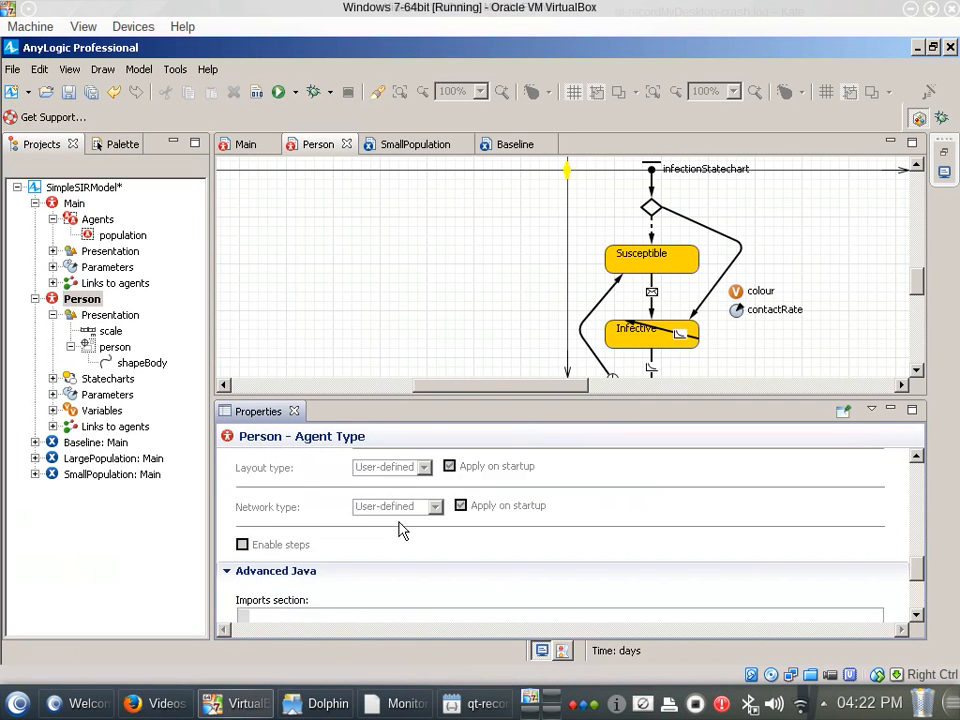
scroll(400, 530, "up", 6)
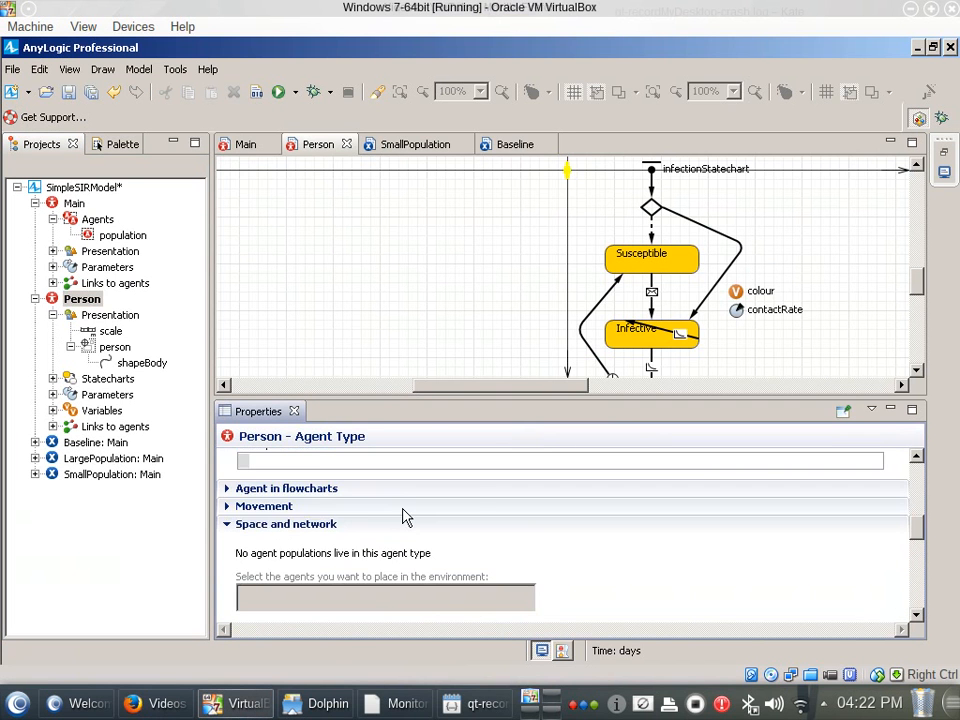
scroll(401, 508, "up", 6)
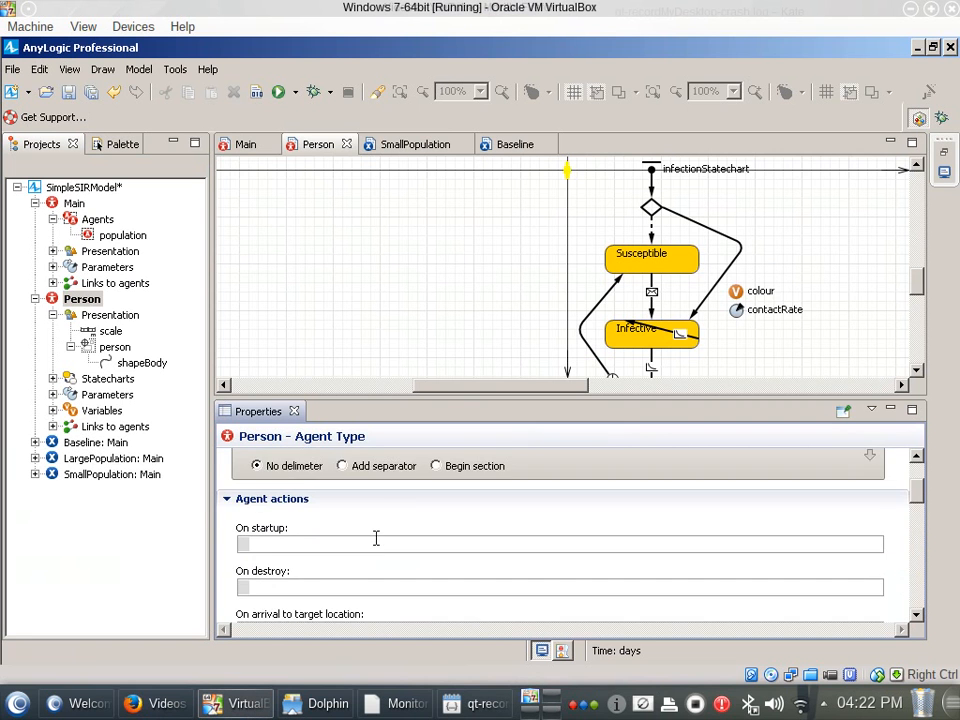
scroll(401, 508, "down", 1)
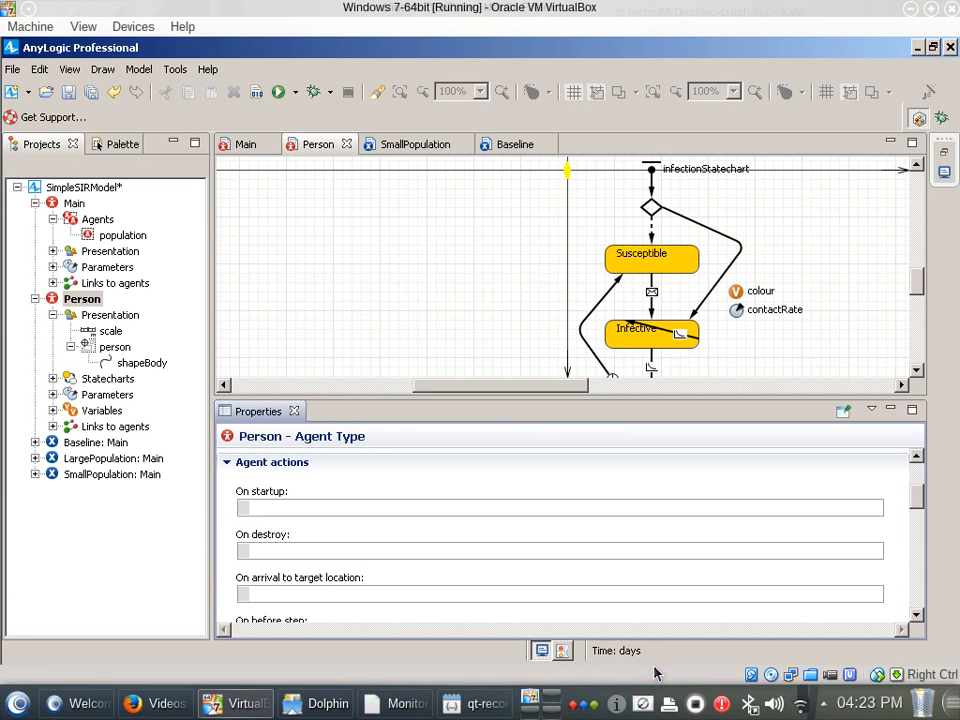
left_click(696, 705)
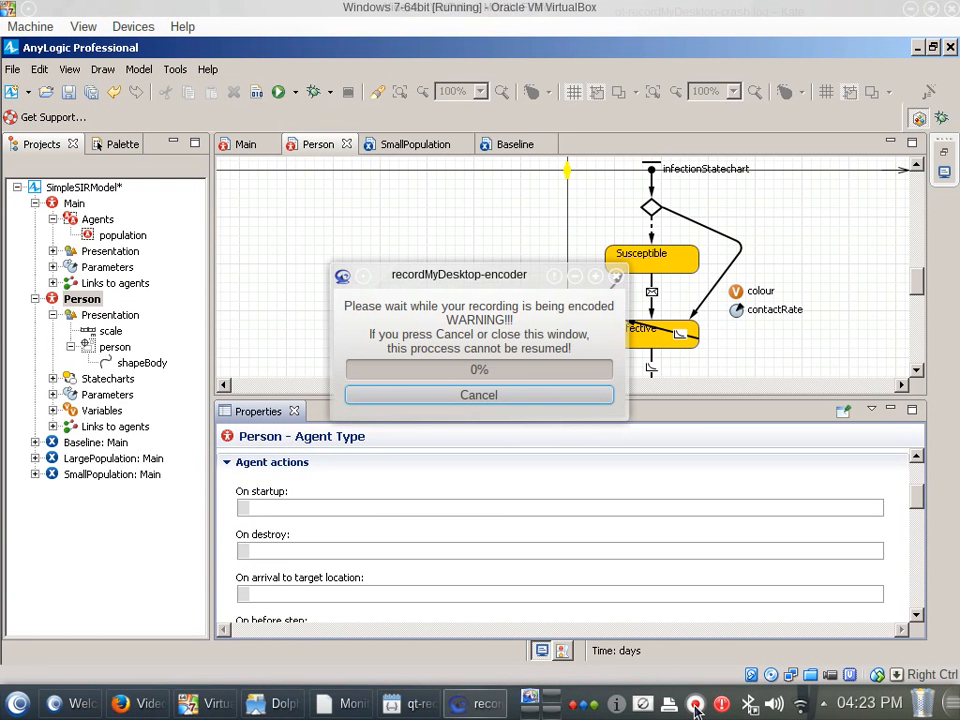